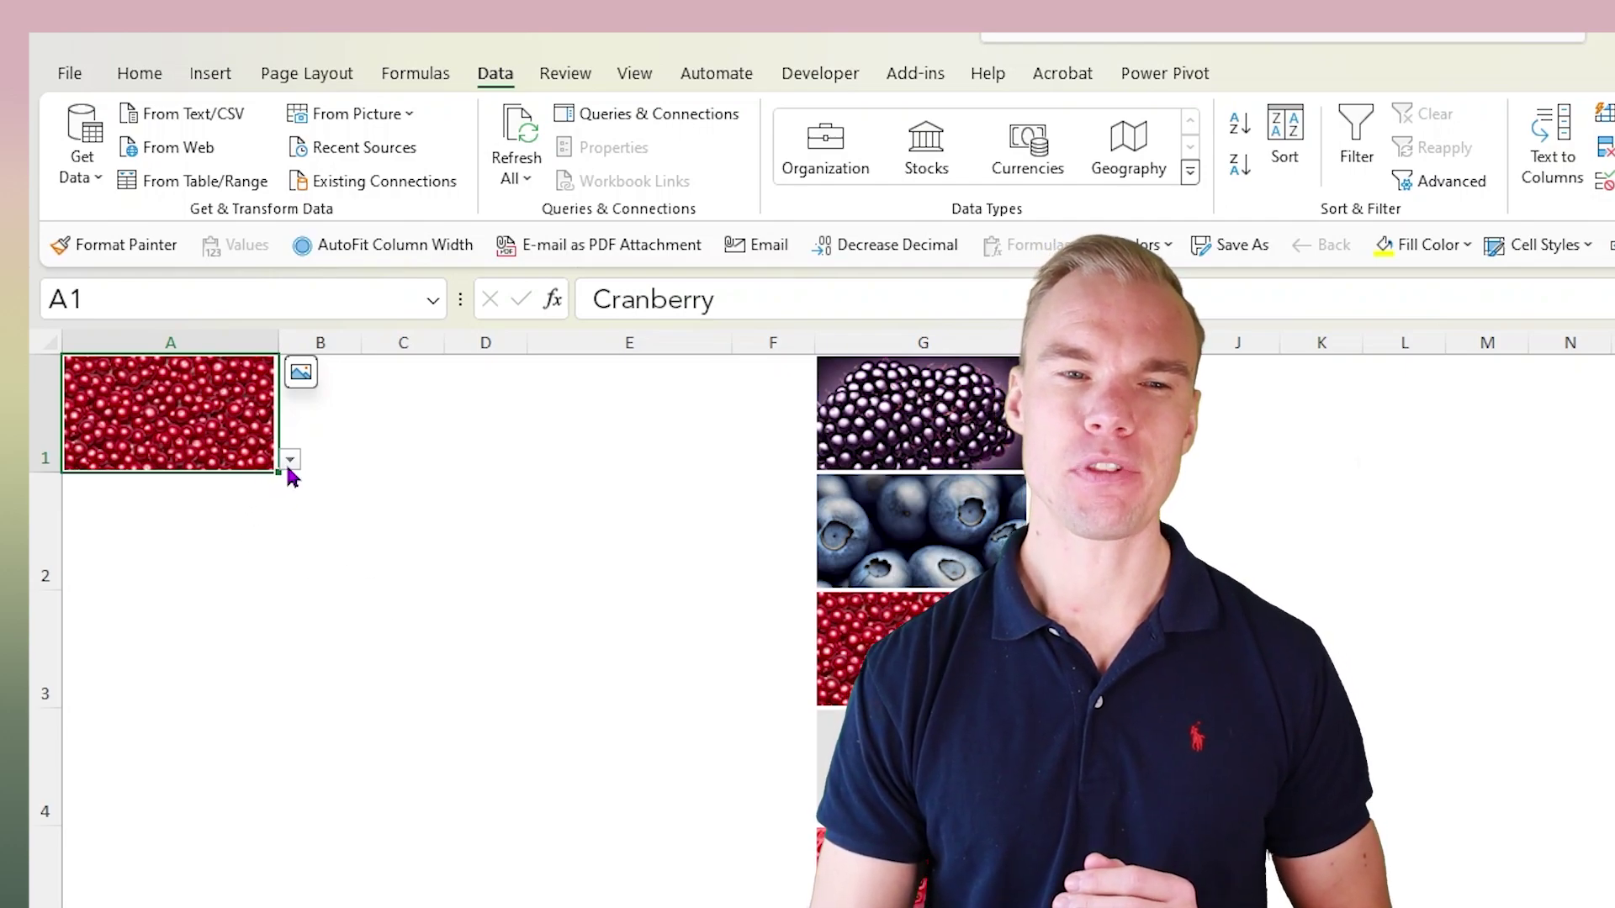
- Switch A1's picture dropdown to Blackberry, then to Blueberry, so the blueberry image shows
{"action": "left_click", "coordinate": [291, 461]}
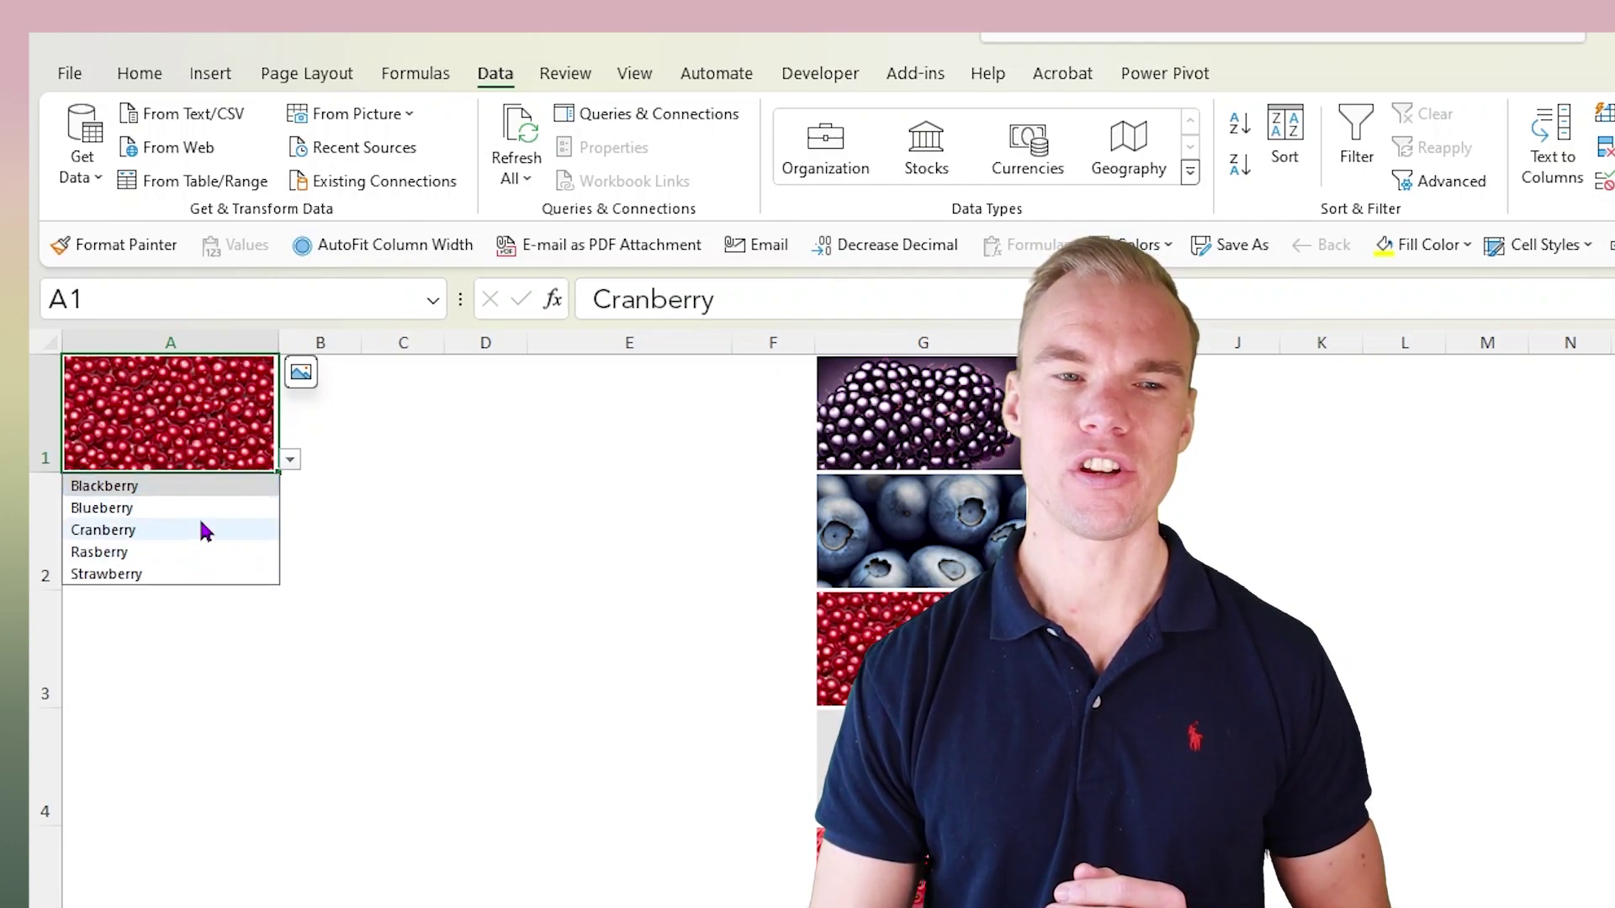
{"action": "left_click", "coordinate": [183, 532]}
{"action": "left_click", "coordinate": [291, 459]}
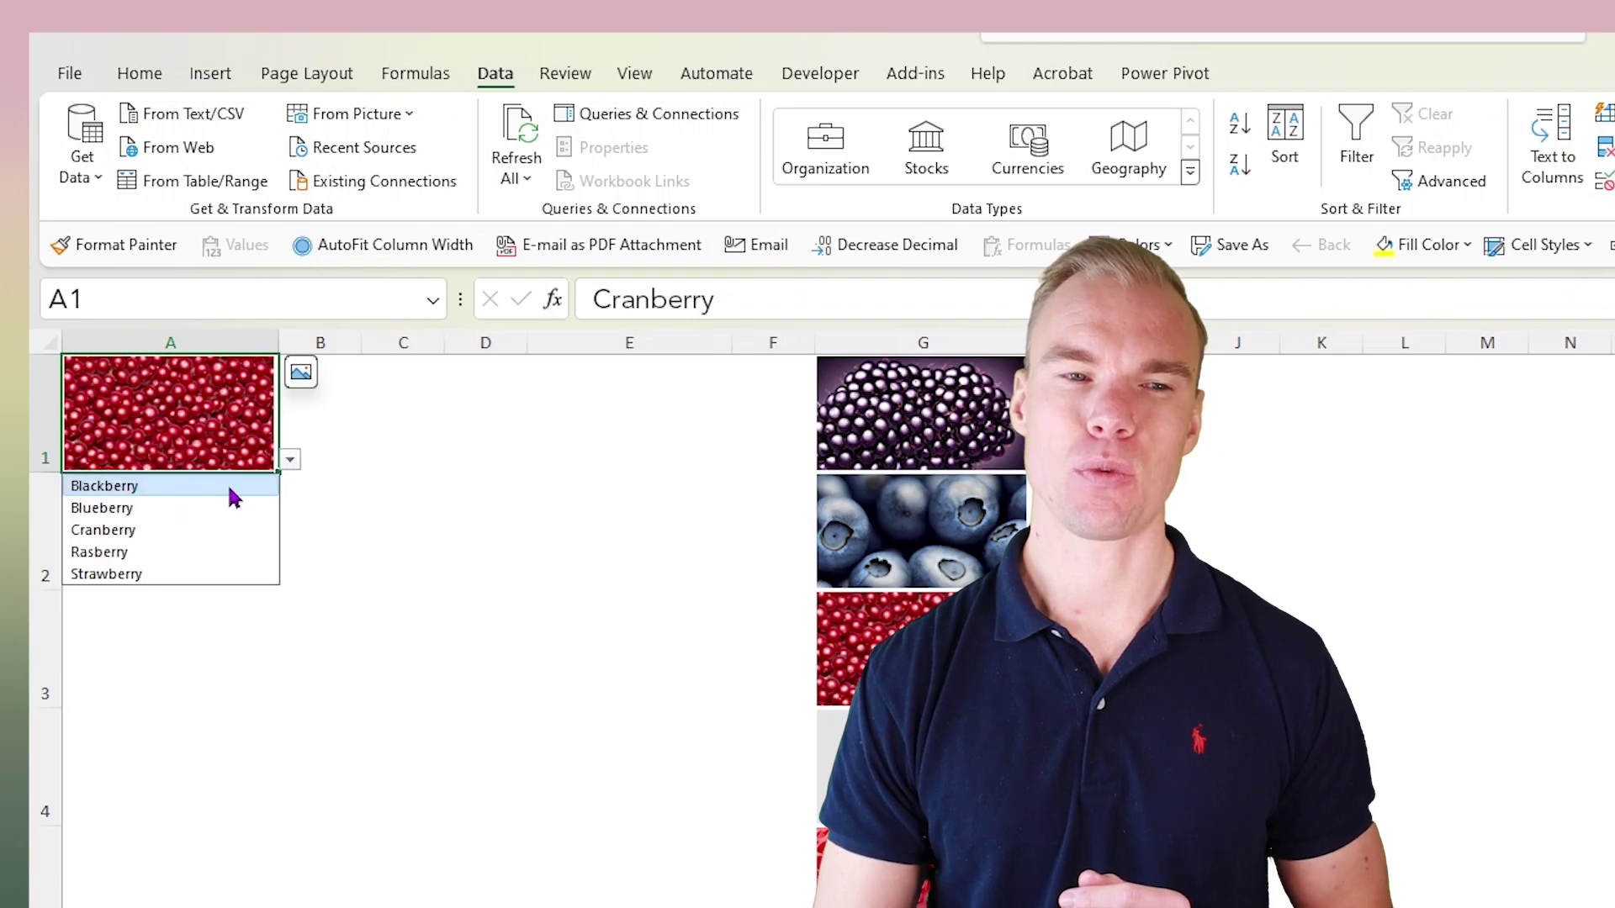
{"action": "left_click", "coordinate": [221, 485]}
{"action": "left_click", "coordinate": [292, 465]}
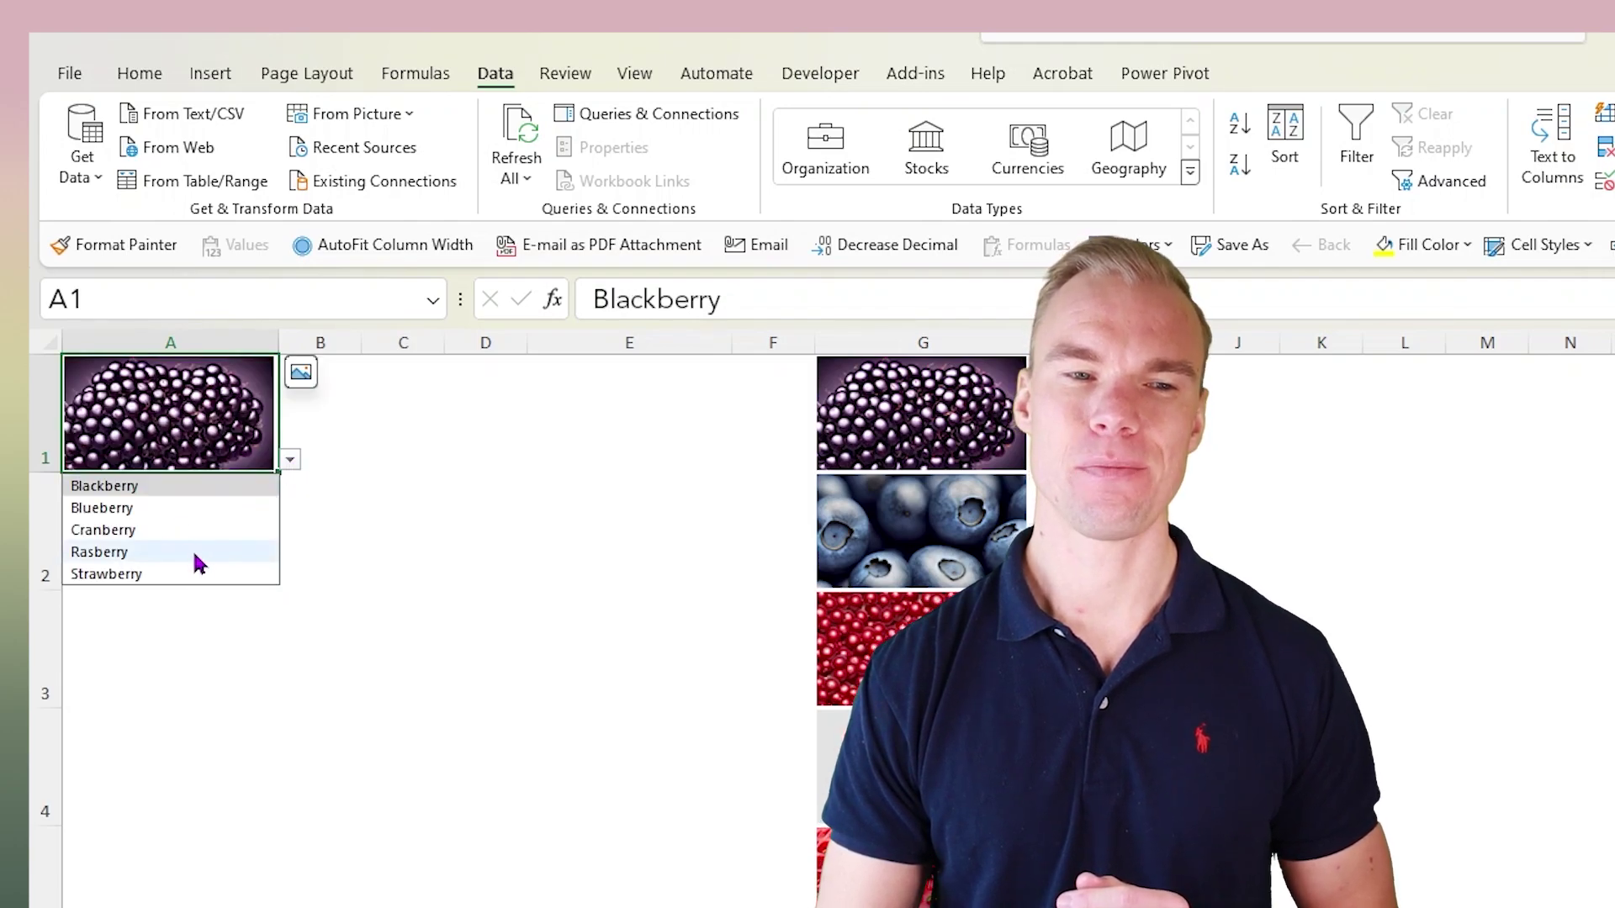
{"action": "left_click", "coordinate": [221, 507]}
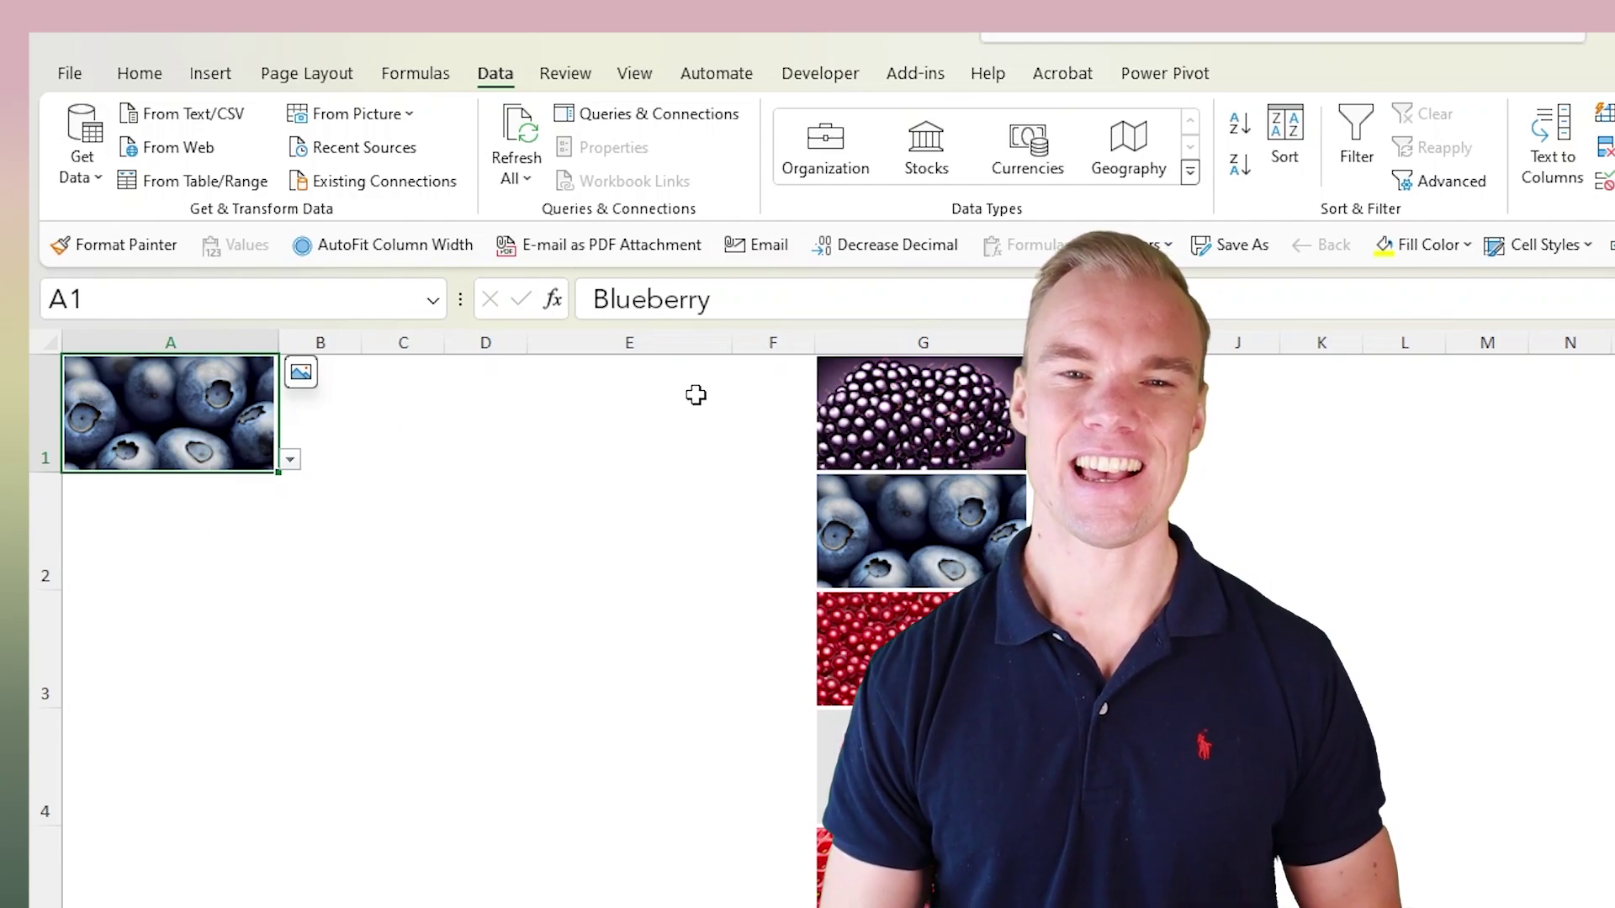
{"action": "left_click", "coordinate": [695, 395]}
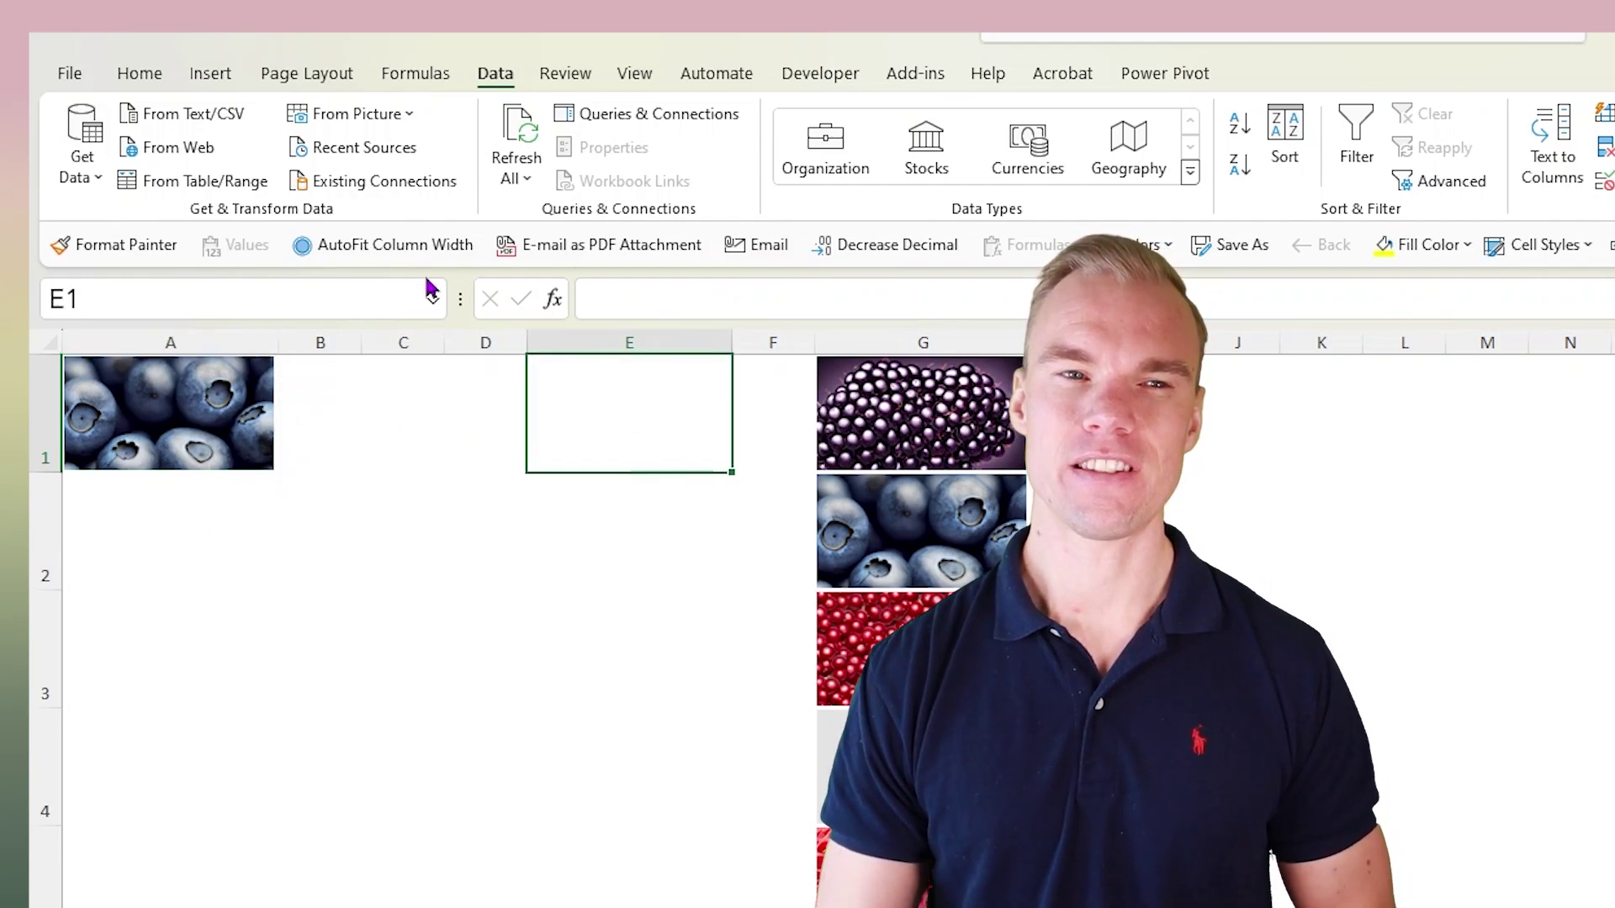
{"action": "left_click", "coordinate": [212, 76]}
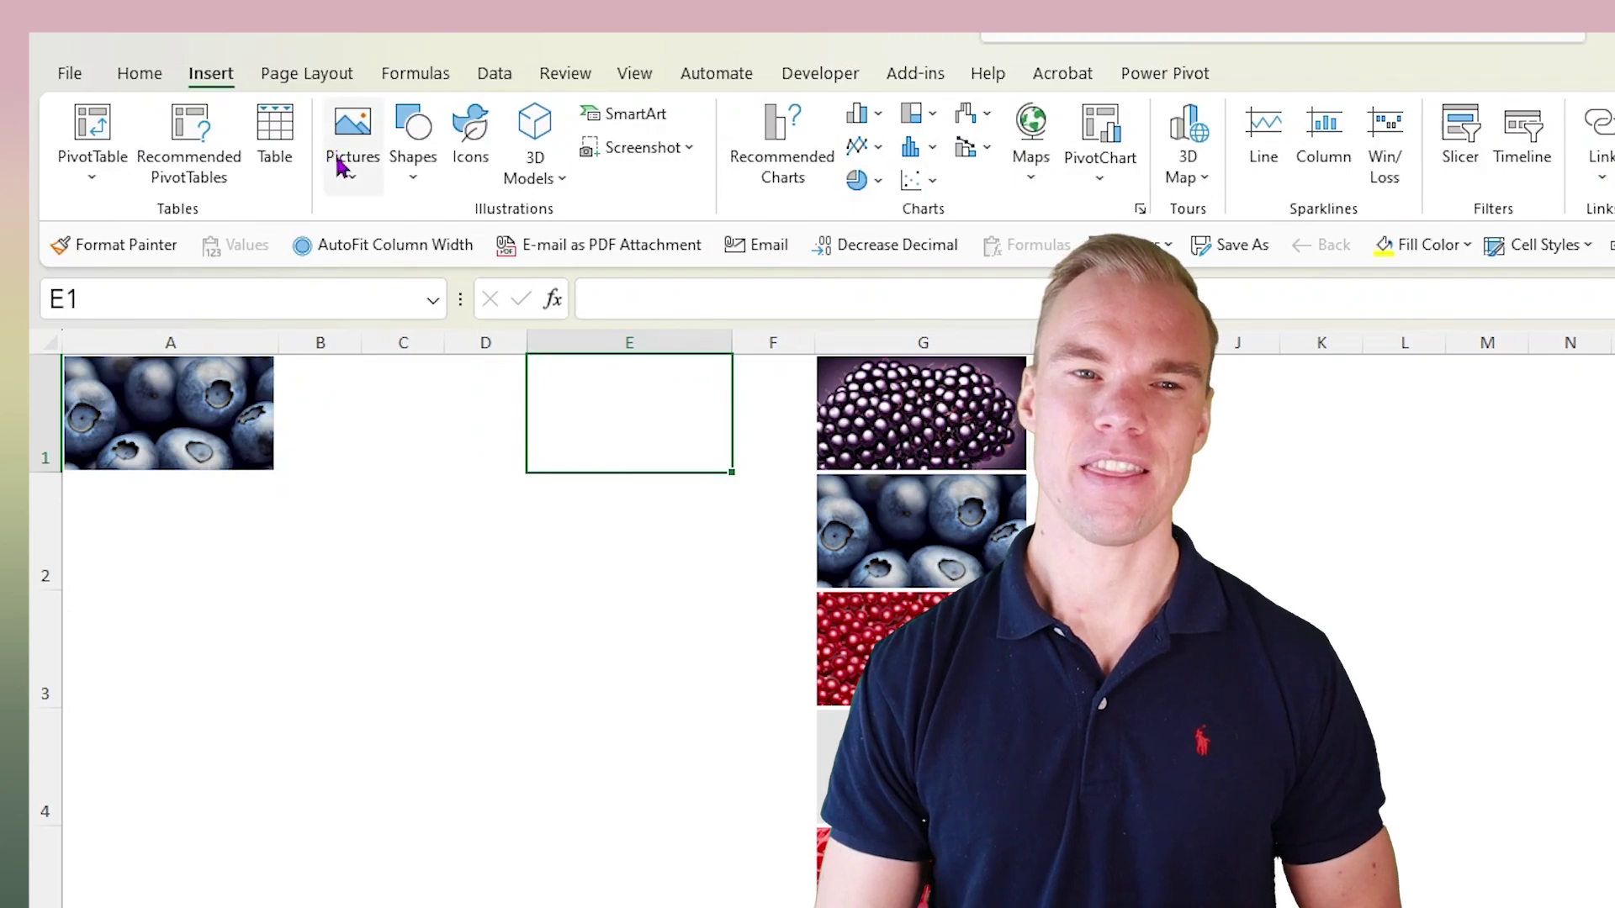
{"action": "left_click", "coordinate": [355, 185]}
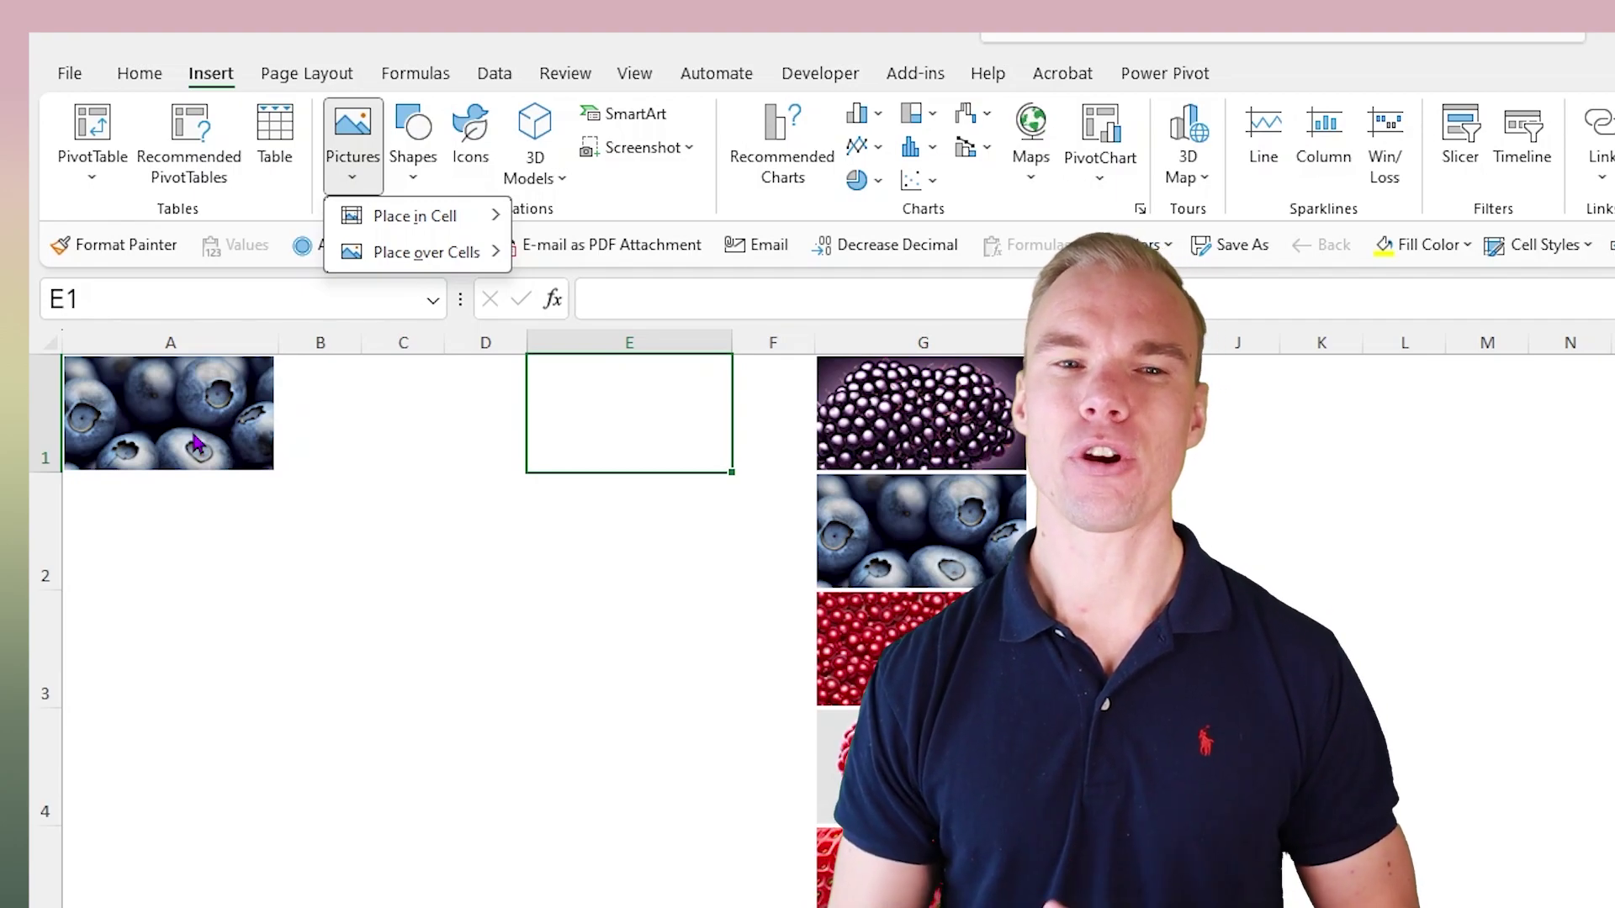
{"action": "mouse_move", "coordinate": [415, 217]}
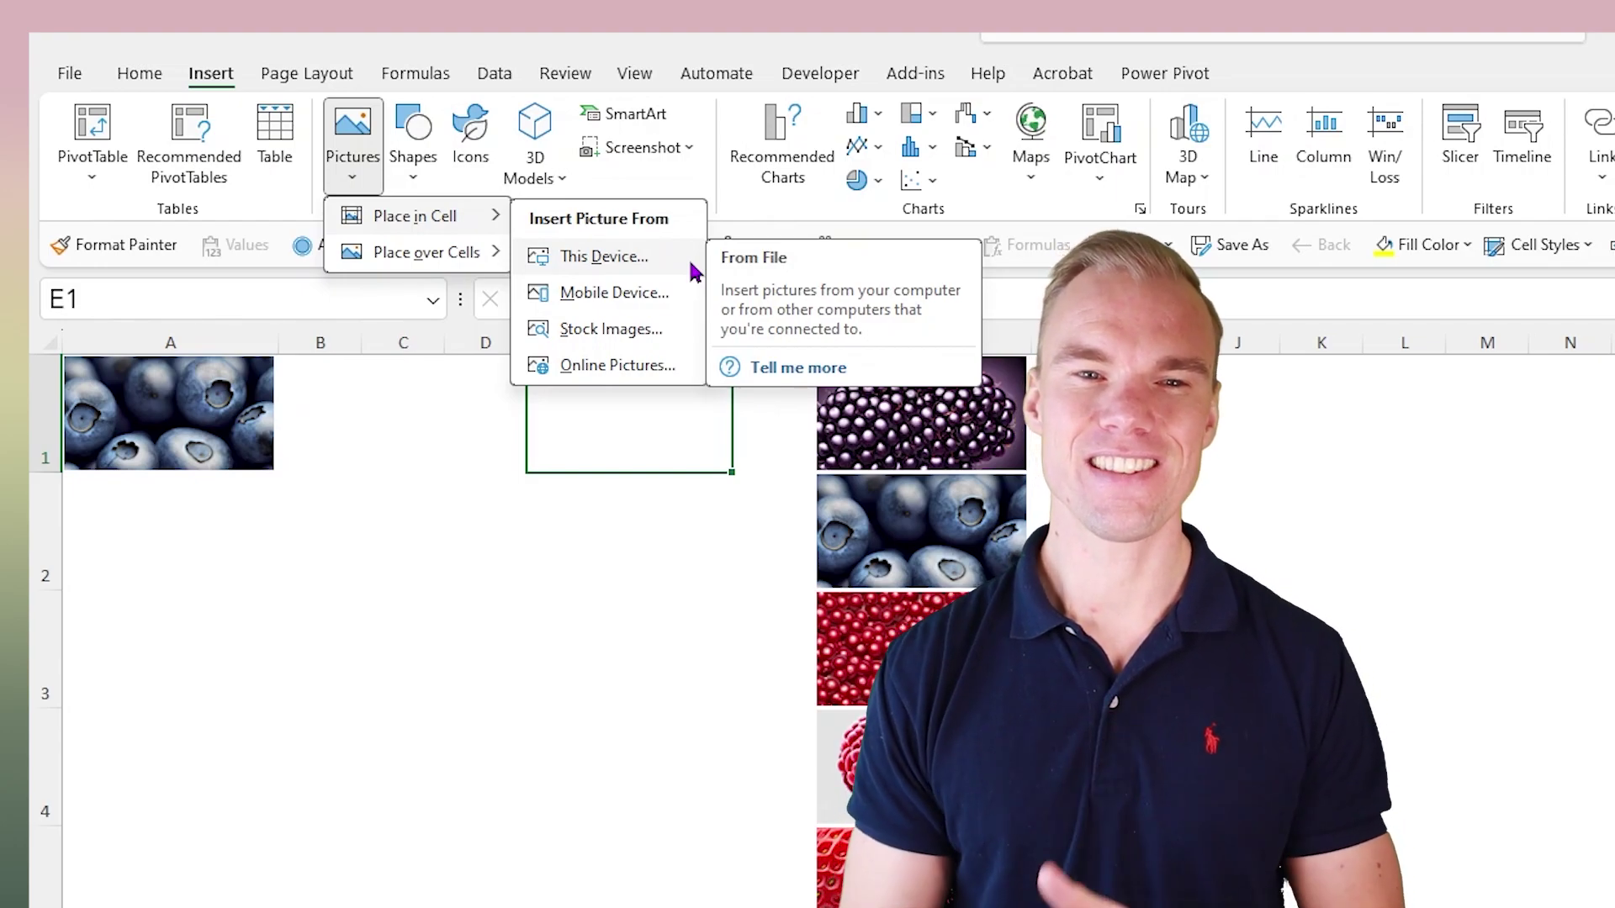
{"action": "left_click", "coordinate": [656, 341]}
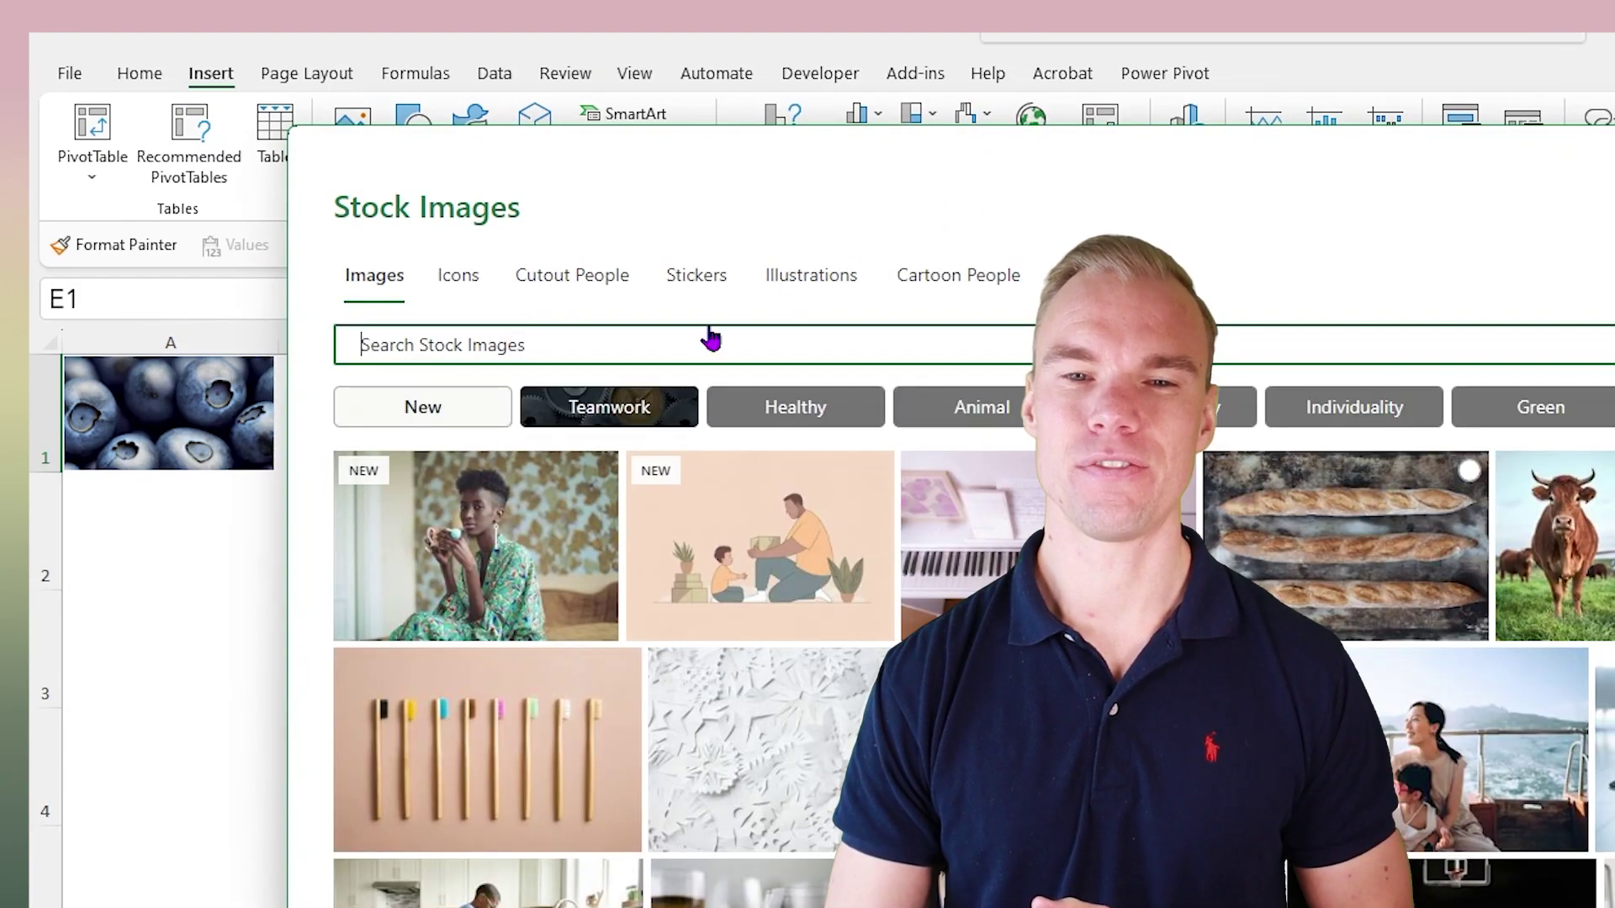
{"action": "scroll", "coordinate": [1405, 648], "scroll_direction": "down", "scroll_amount": 5}
{"action": "scroll", "coordinate": [1417, 651], "scroll_direction": "down", "scroll_amount": 5}
{"action": "scroll", "coordinate": [1417, 652], "scroll_direction": "down", "scroll_amount": 5}
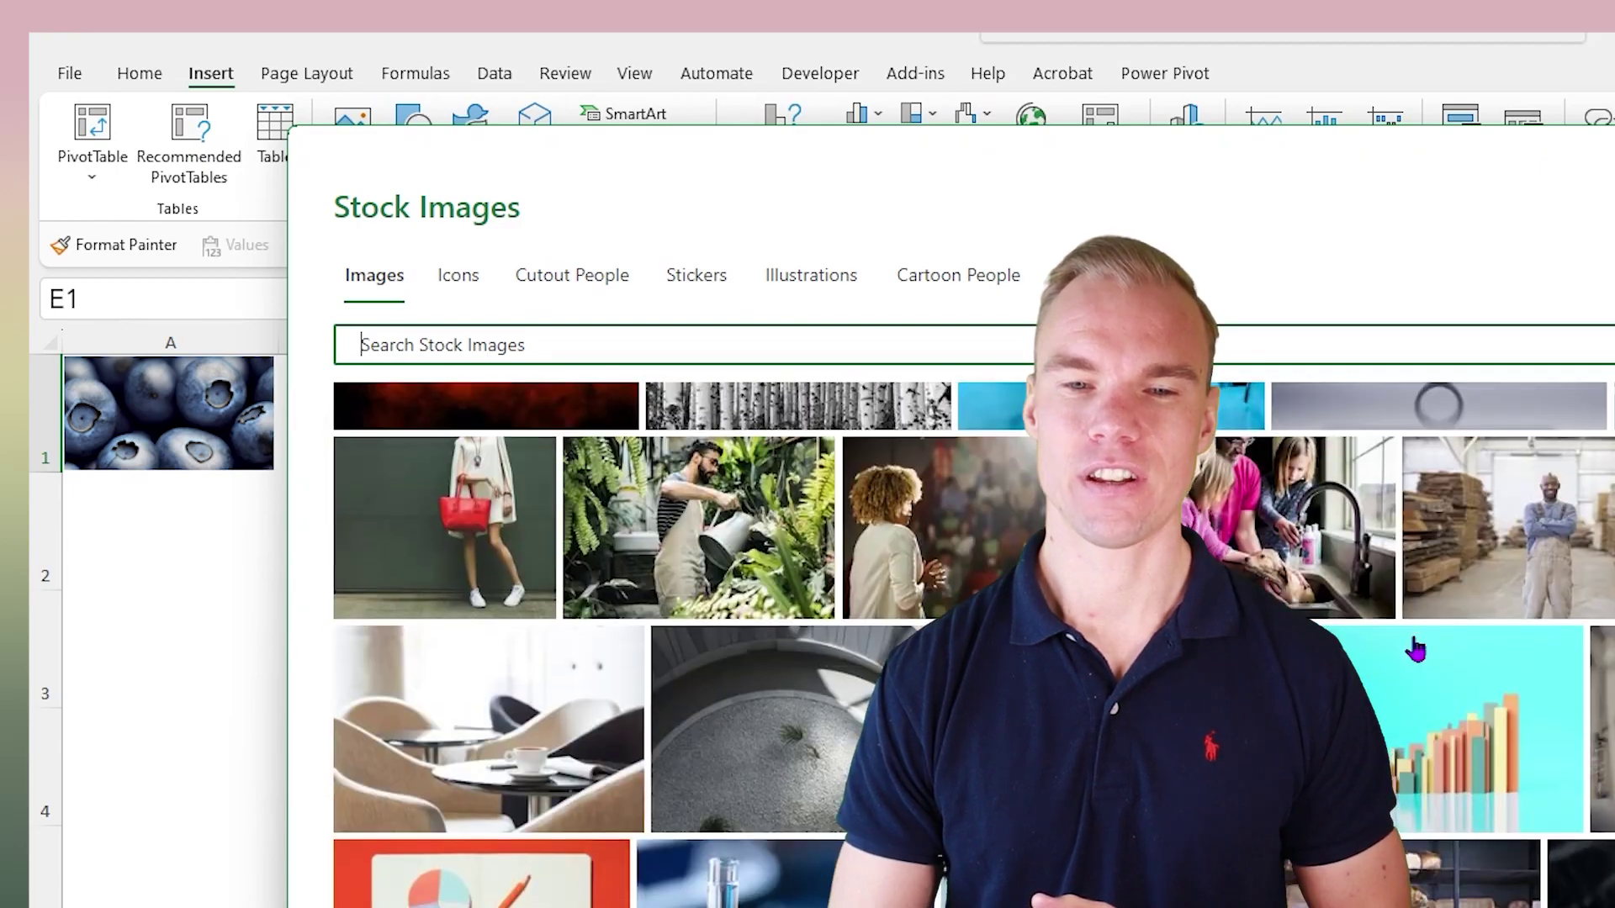
{"action": "scroll", "coordinate": [1413, 648], "scroll_direction": "down", "scroll_amount": 5}
{"action": "scroll", "coordinate": [1413, 649], "scroll_direction": "down", "scroll_amount": 5}
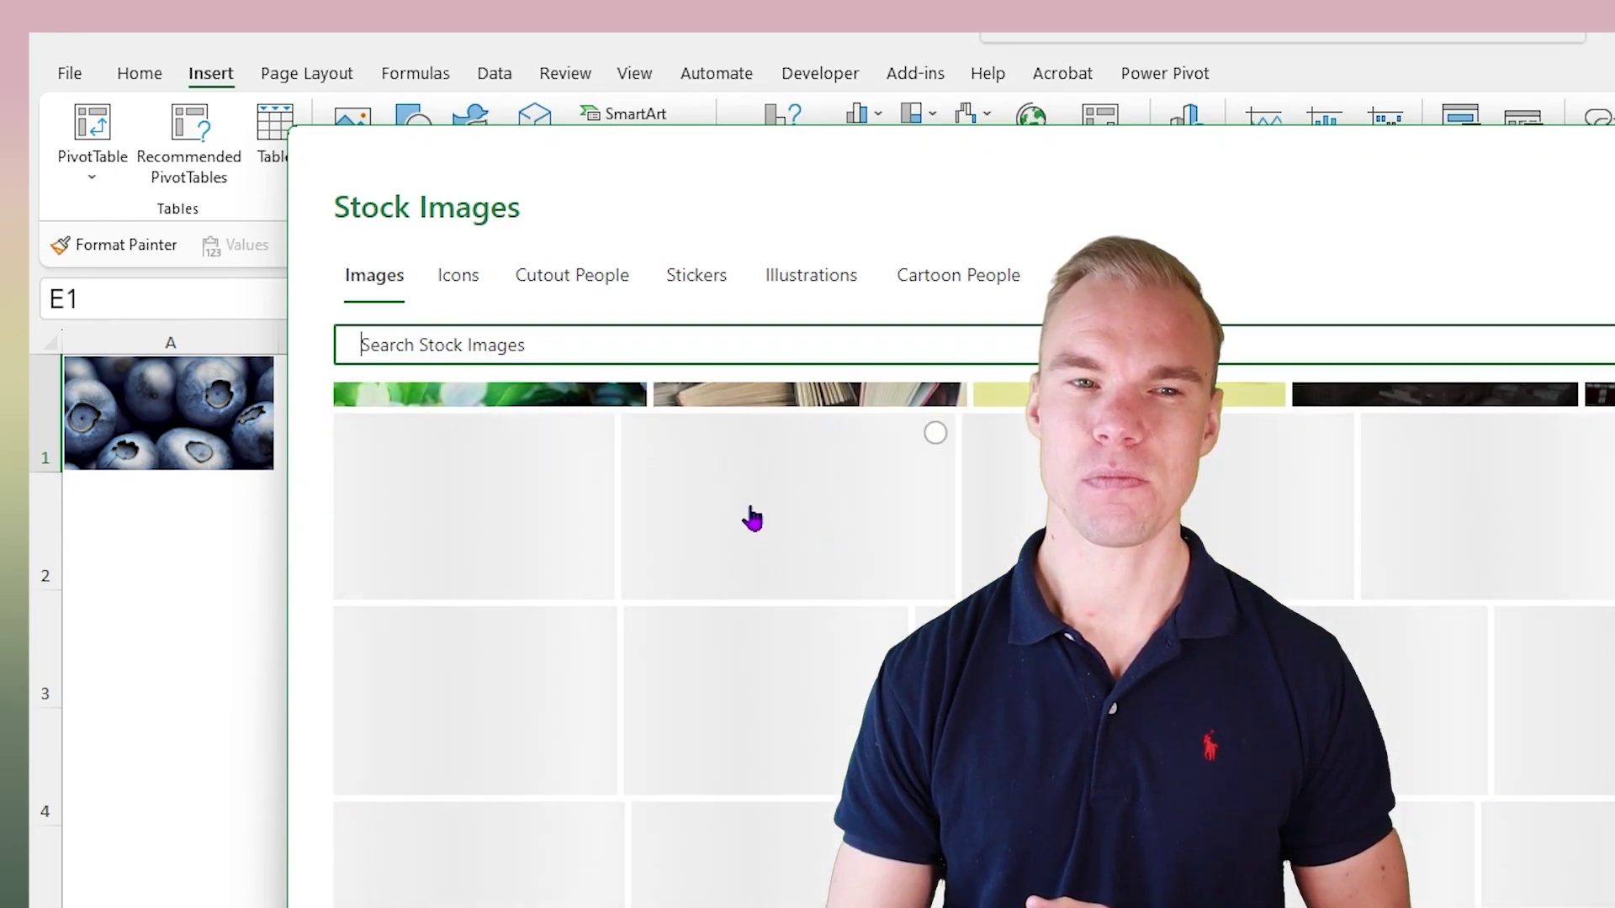
{"action": "left_click", "coordinate": [461, 276]}
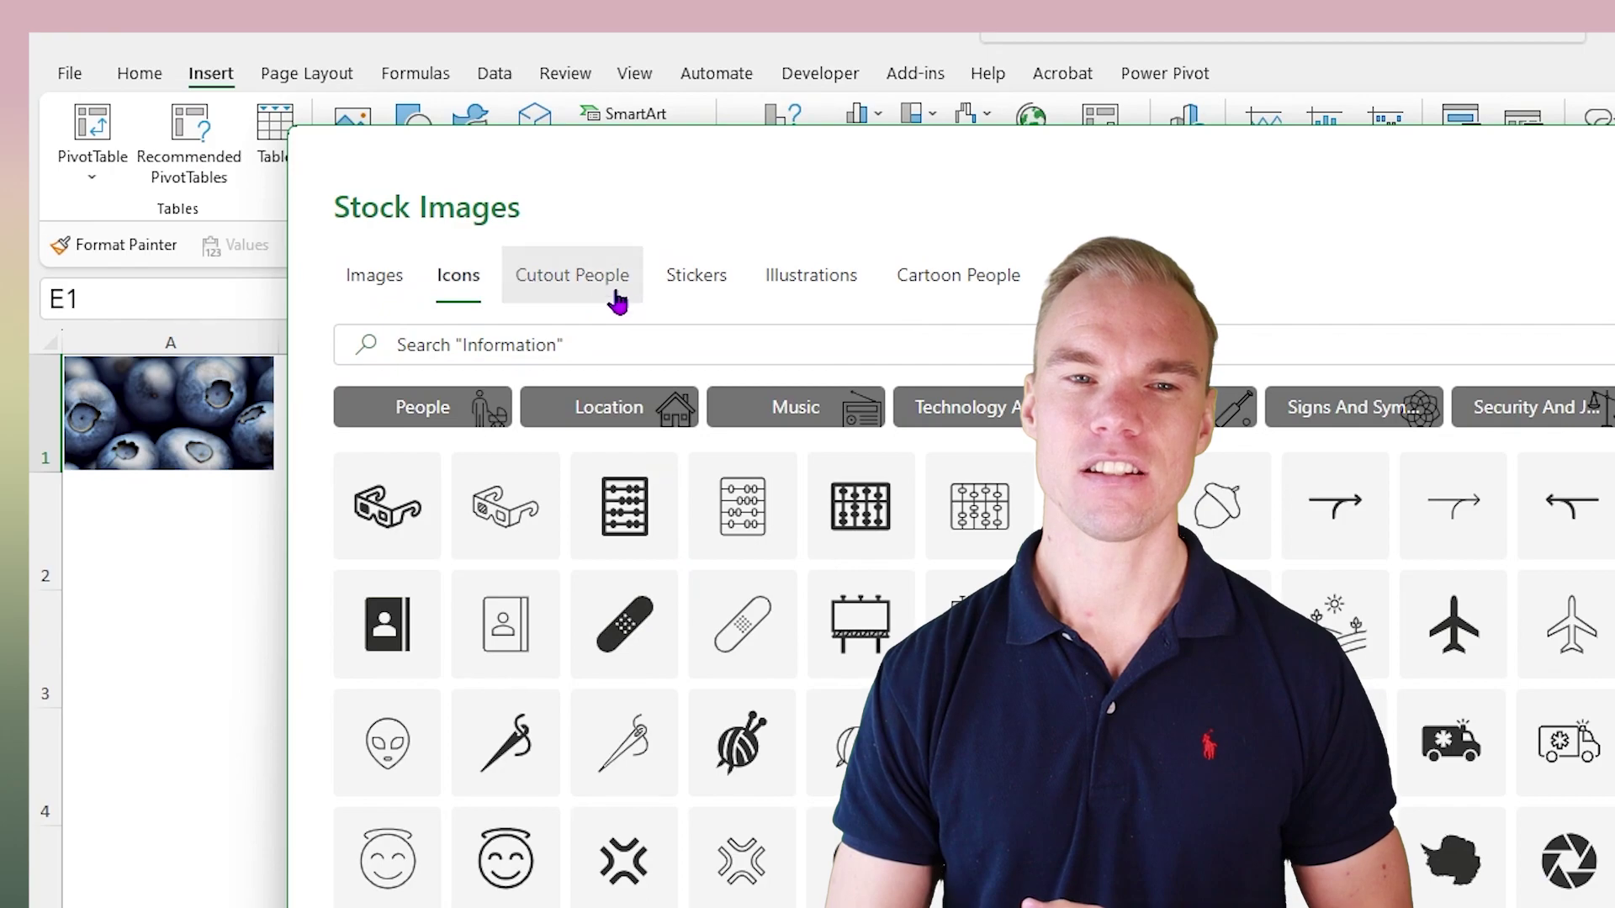
{"action": "left_click", "coordinate": [616, 299]}
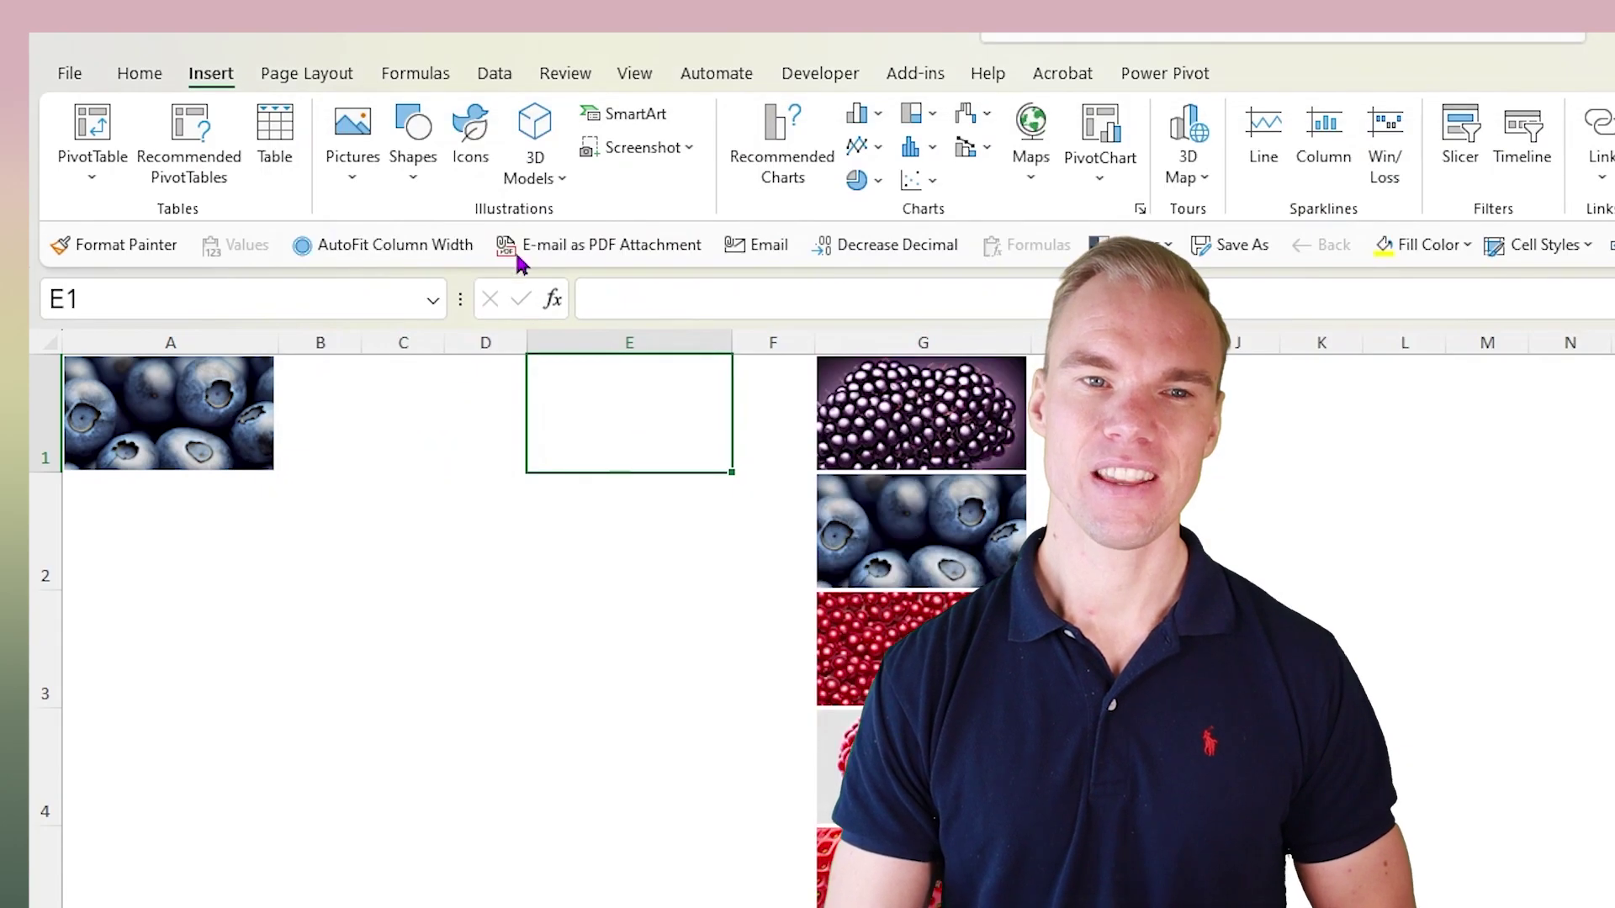
- Place the five berry PNGs from this device into cells E1 through E5
{"action": "left_click", "coordinate": [353, 142]}
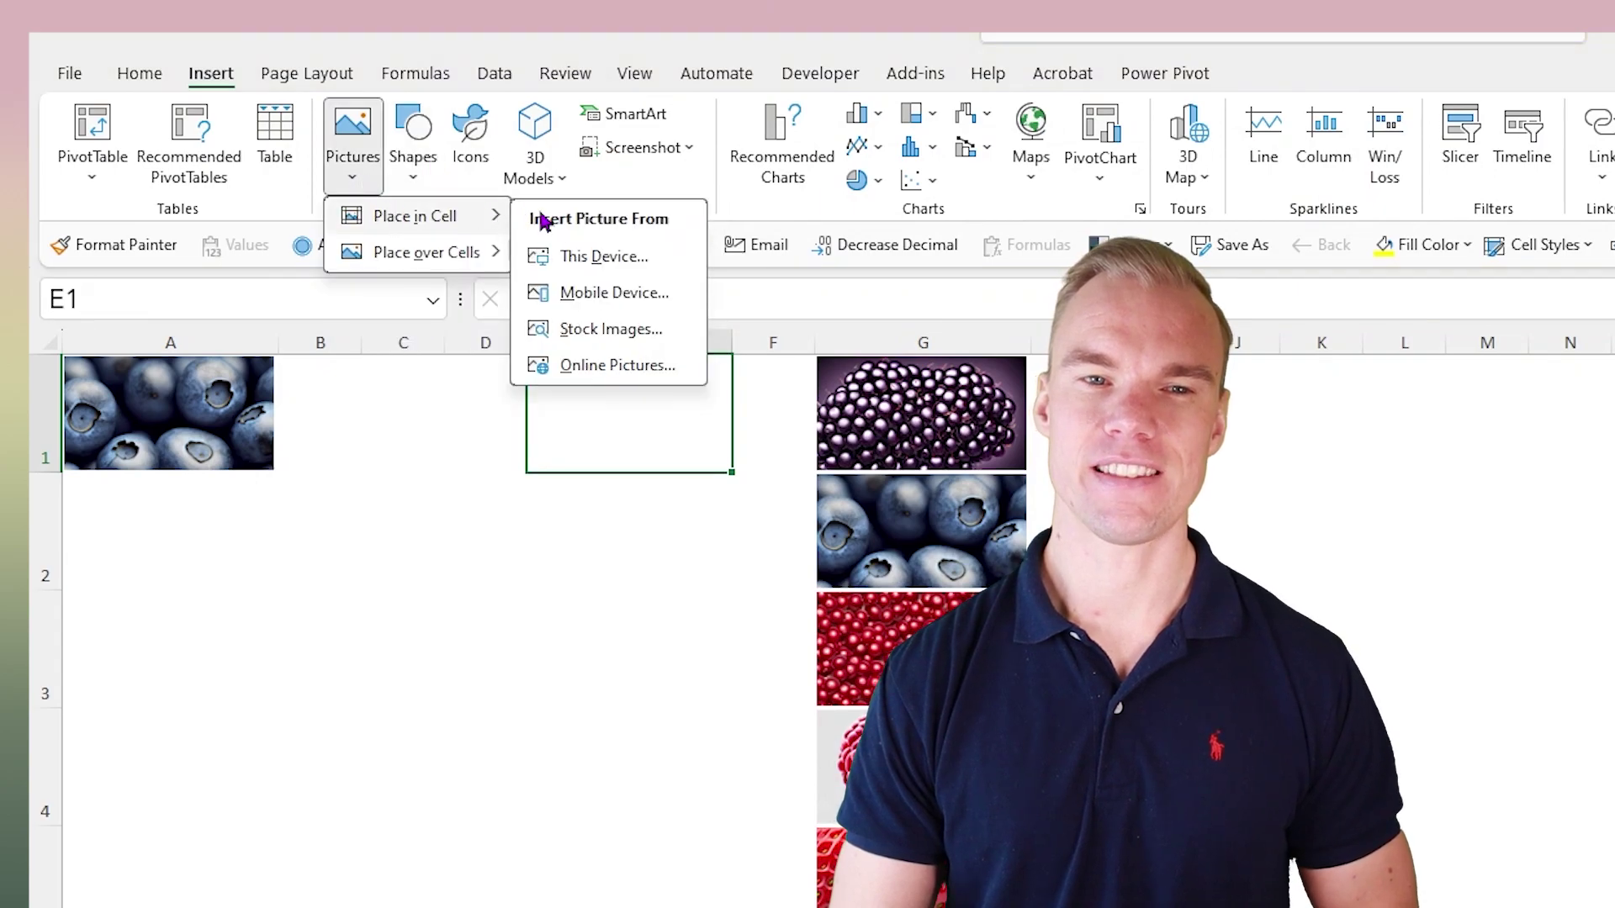
{"action": "left_click", "coordinate": [593, 257]}
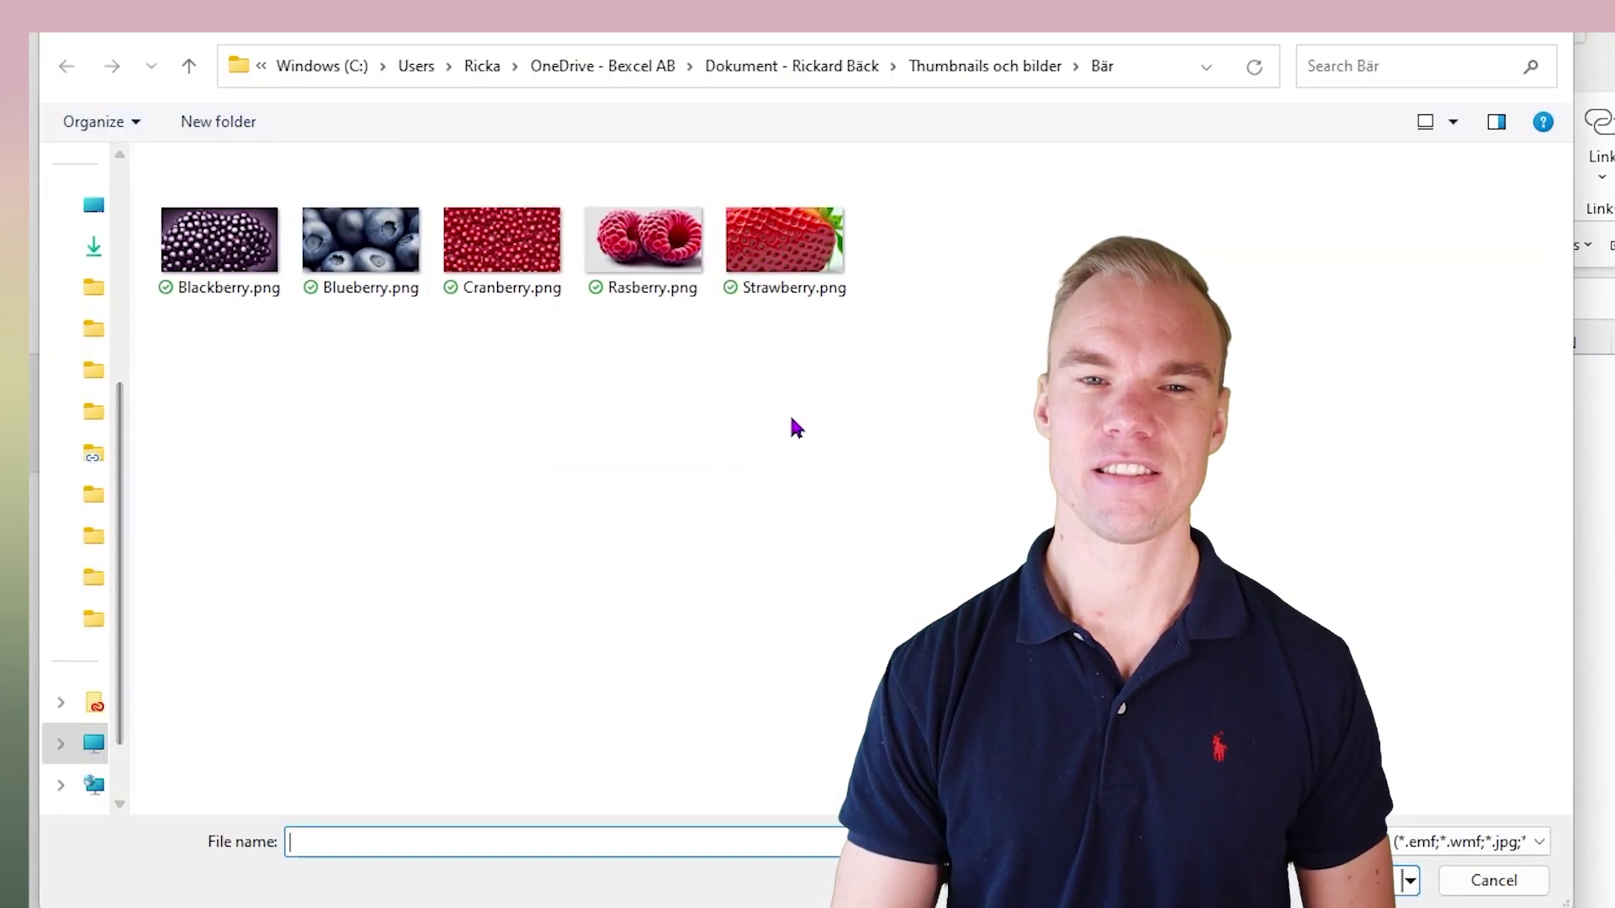
{"action": "left_click_drag", "start_coordinate": [1046, 307], "coordinate": [332, 263]}
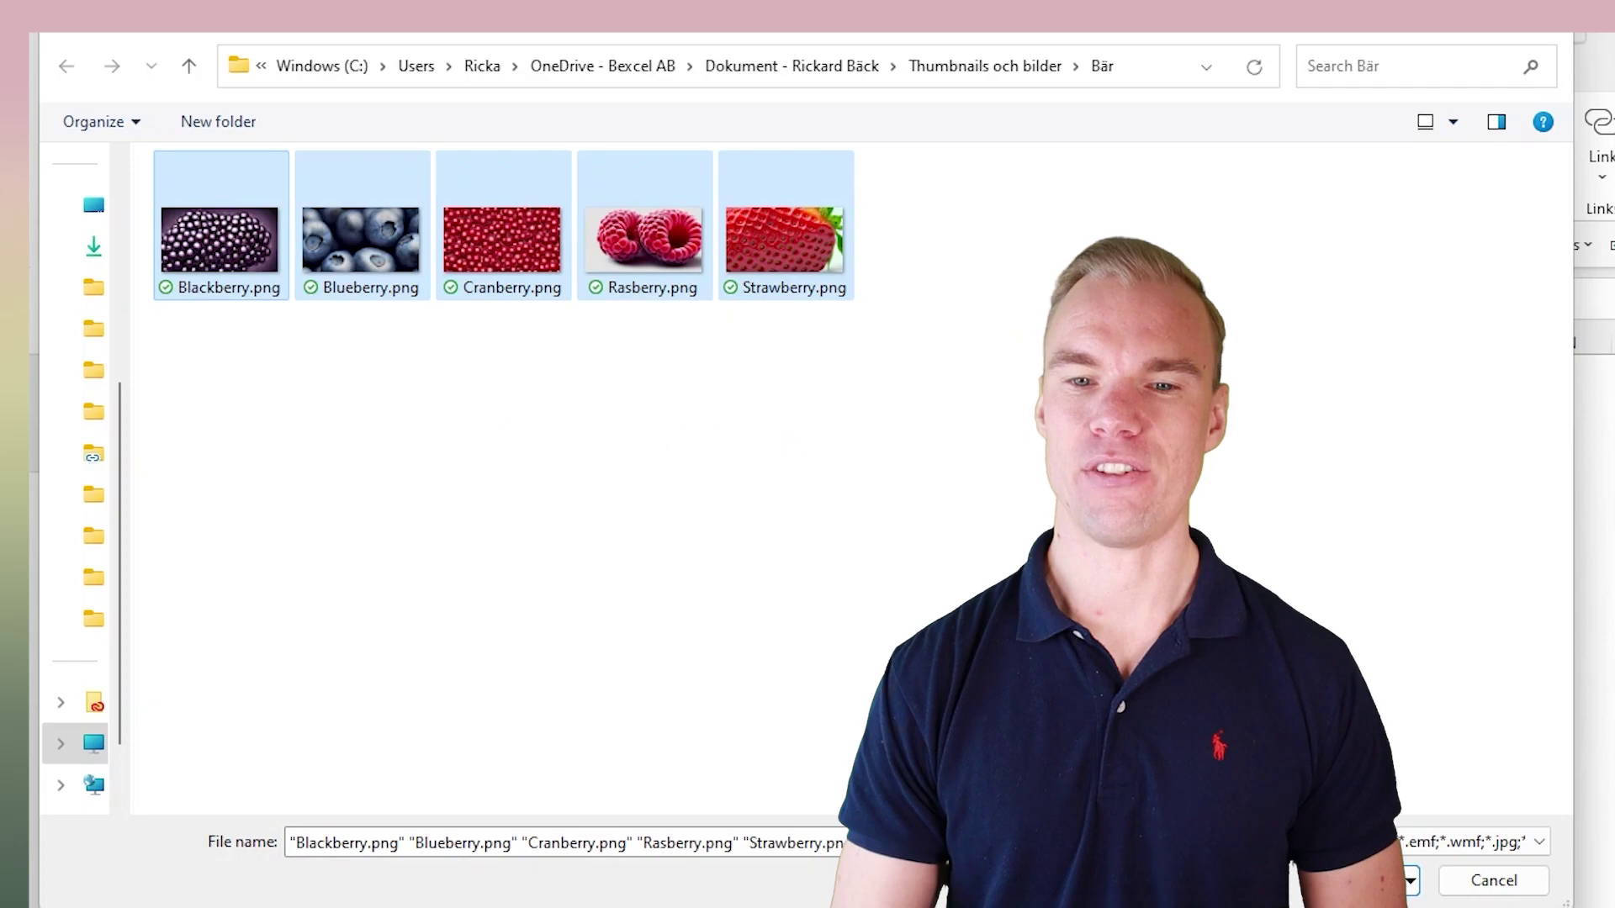
{"action": "key", "text": "Return"}
{"action": "left_click", "coordinate": [152, 619]}
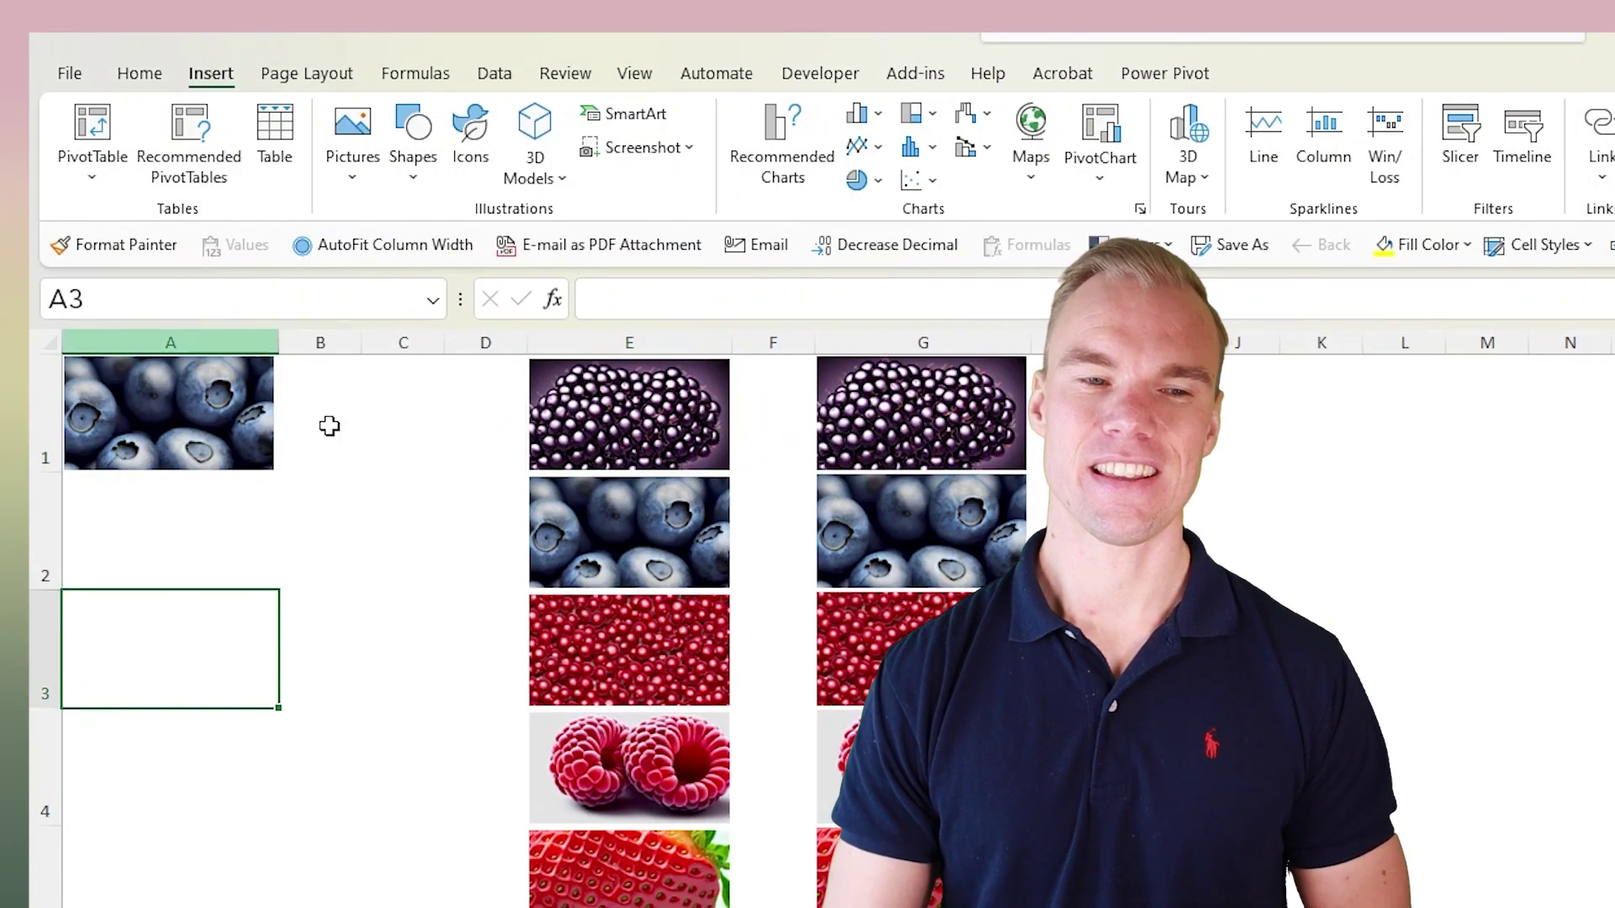
- Add List data validation to A3 using the E1:E5 berry pictures as source
{"action": "left_click", "coordinate": [494, 72]}
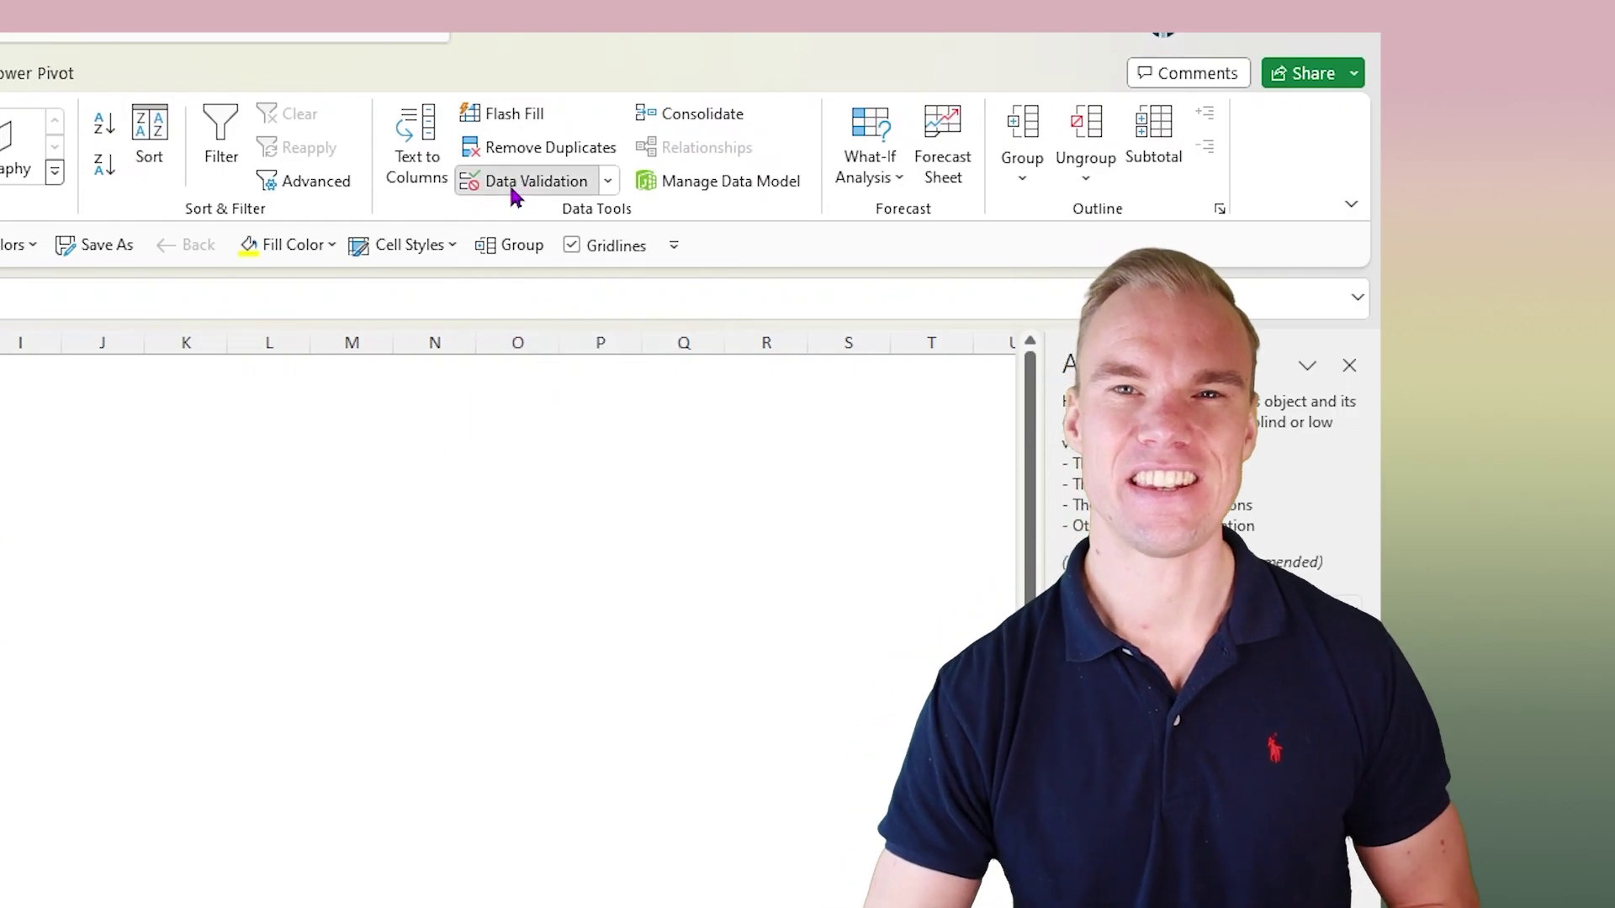
{"action": "left_click", "coordinate": [523, 184]}
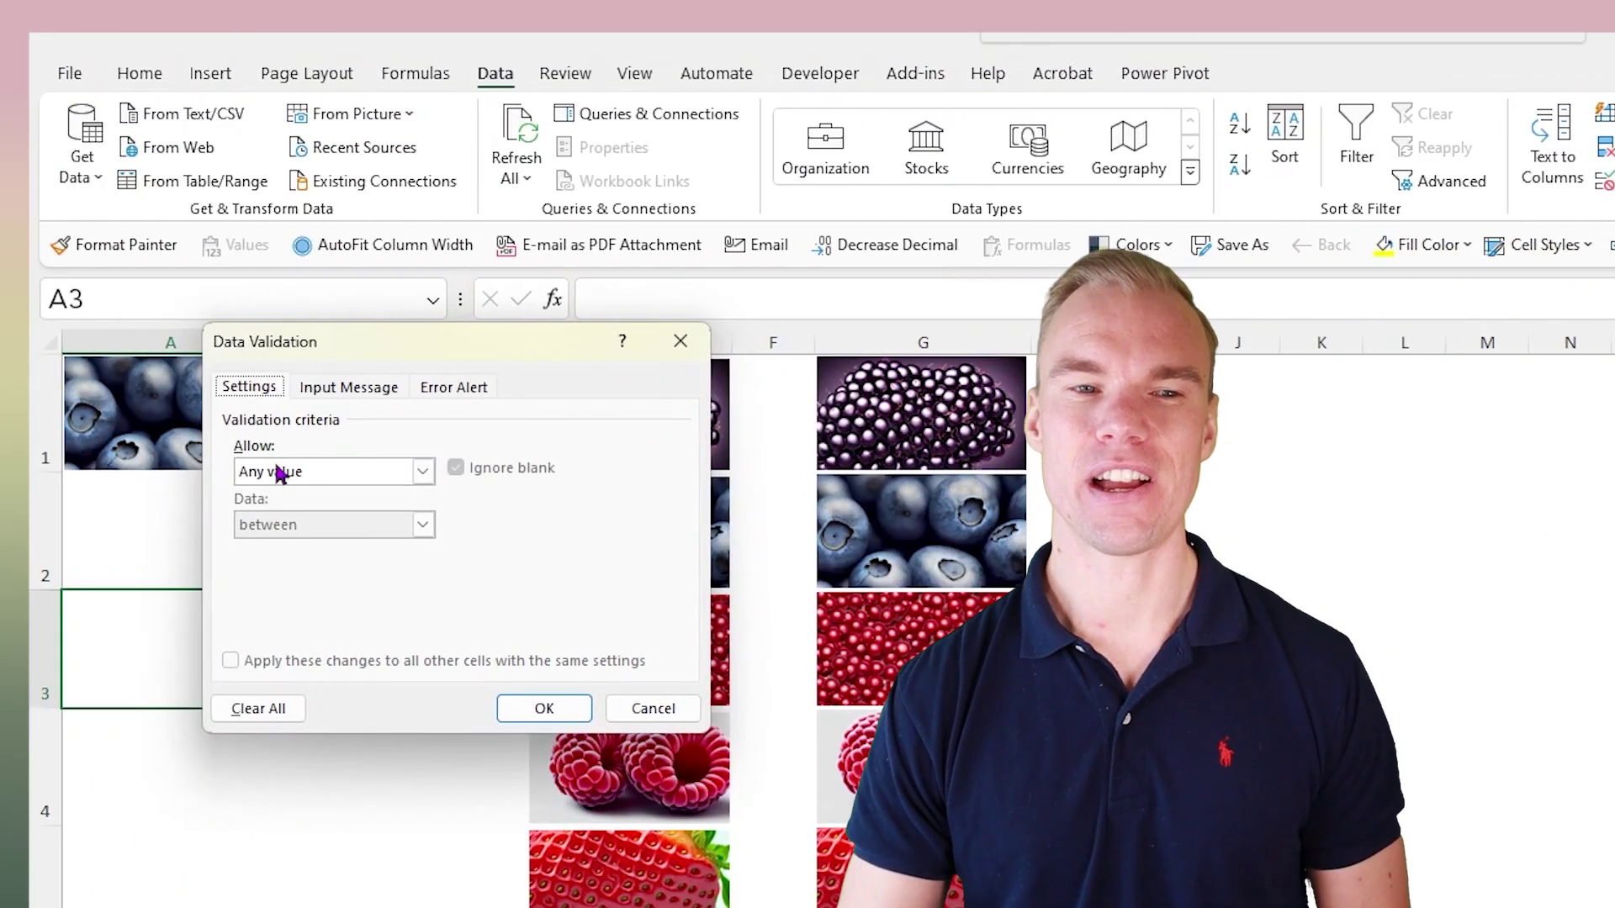
{"action": "left_click", "coordinate": [284, 472]}
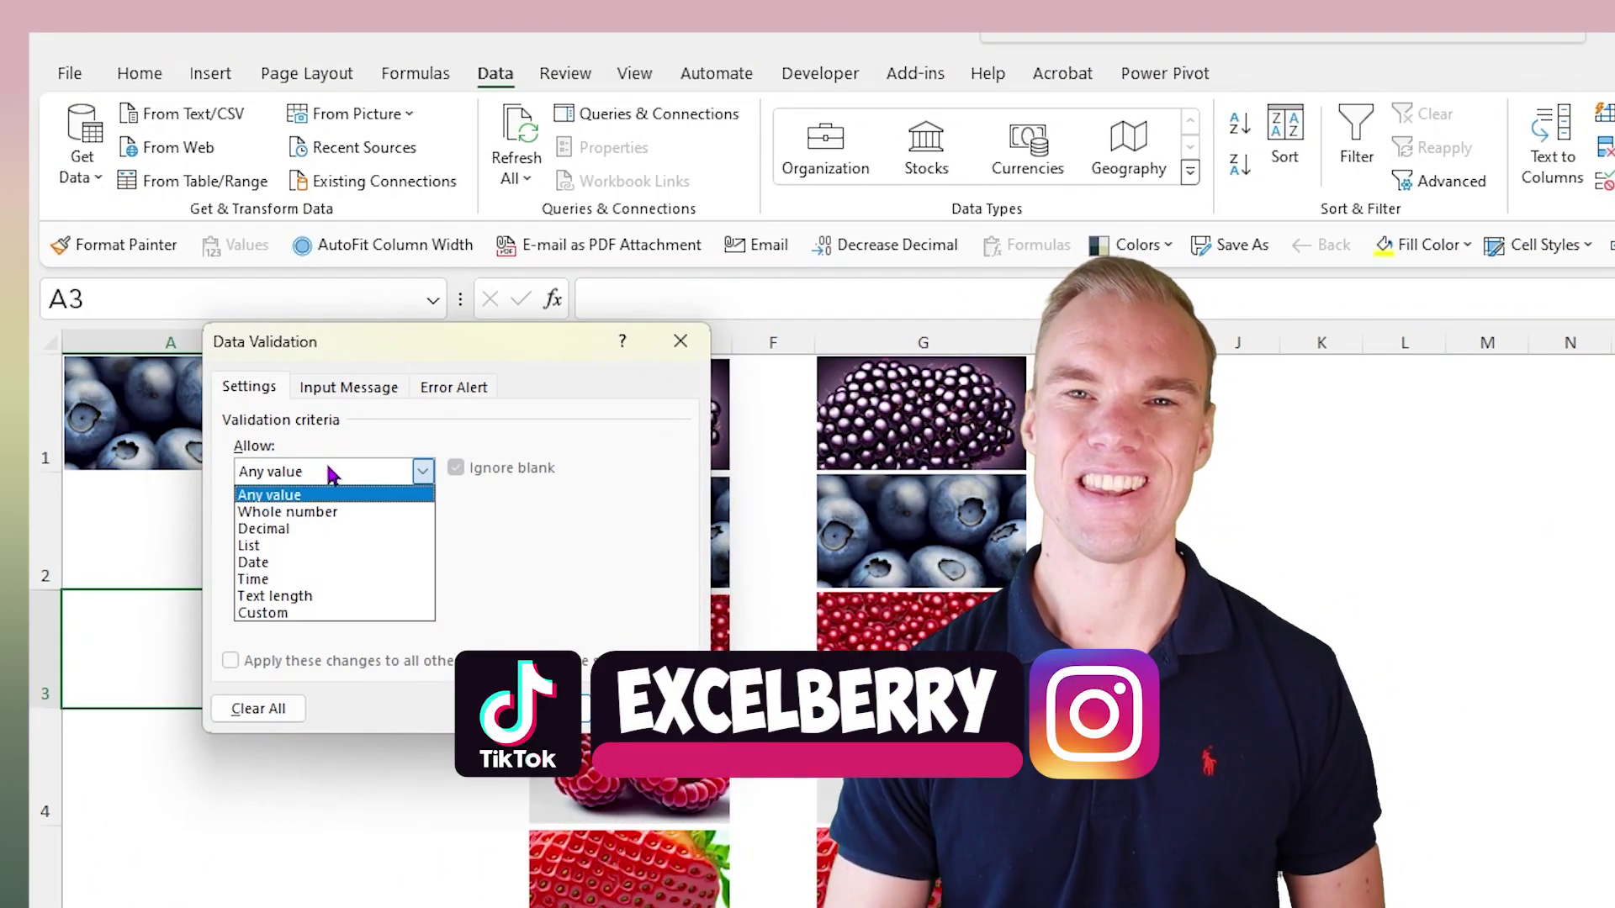
{"action": "left_click", "coordinate": [272, 545]}
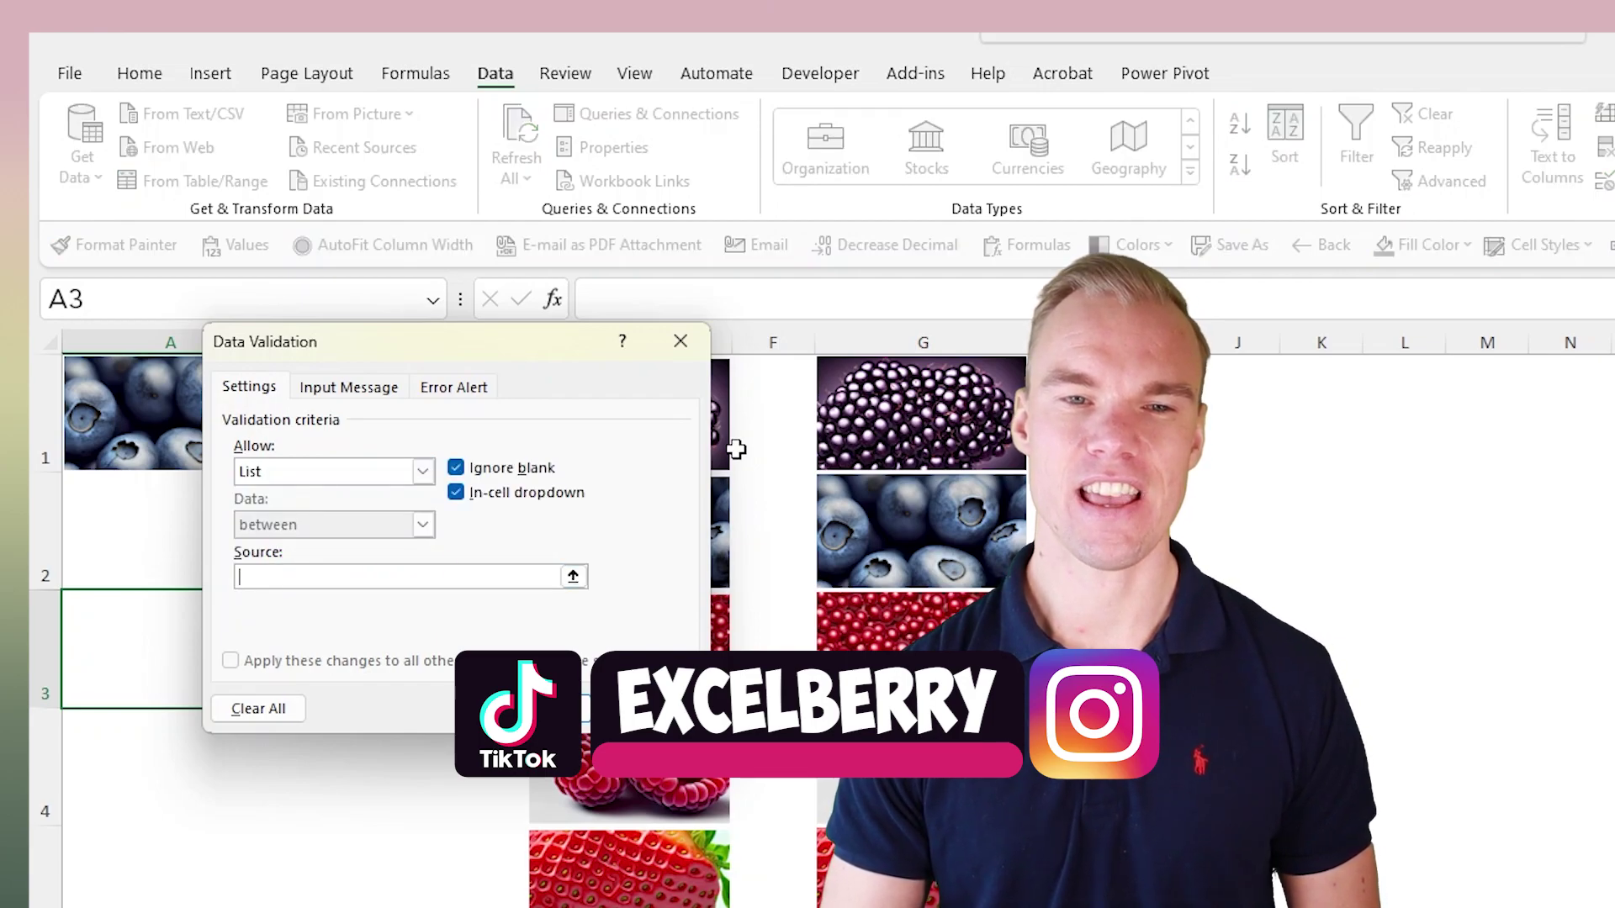
{"action": "left_click_drag", "start_coordinate": [565, 360], "coordinate": [393, 408]}
{"action": "left_click_drag", "start_coordinate": [629, 416], "coordinate": [629, 845]}
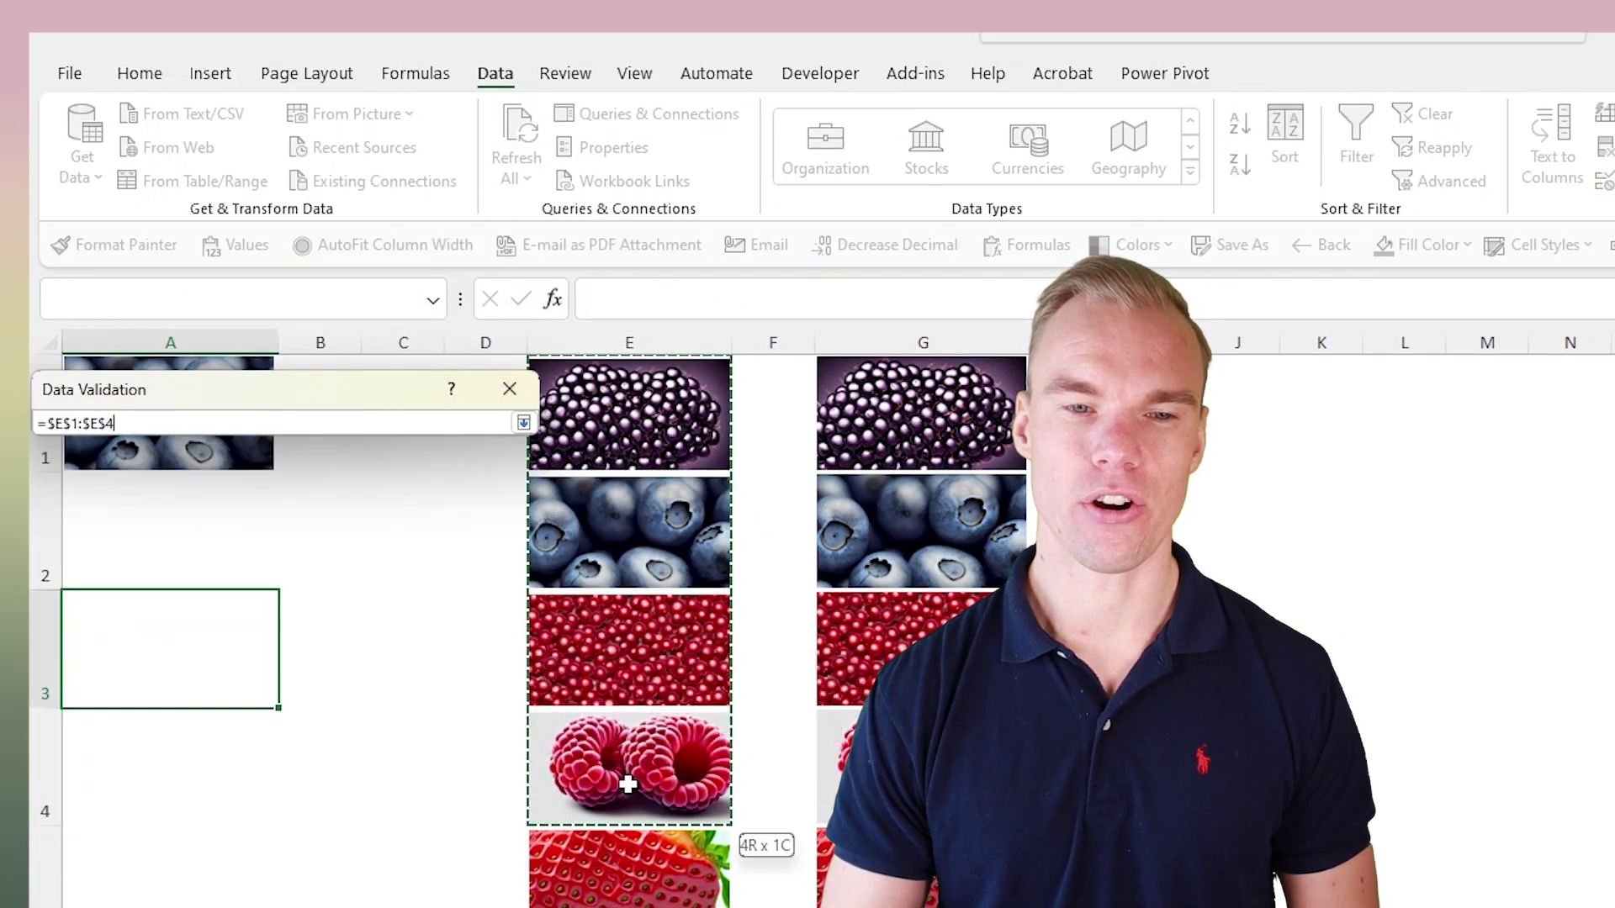
{"action": "left_click", "coordinate": [373, 756]}
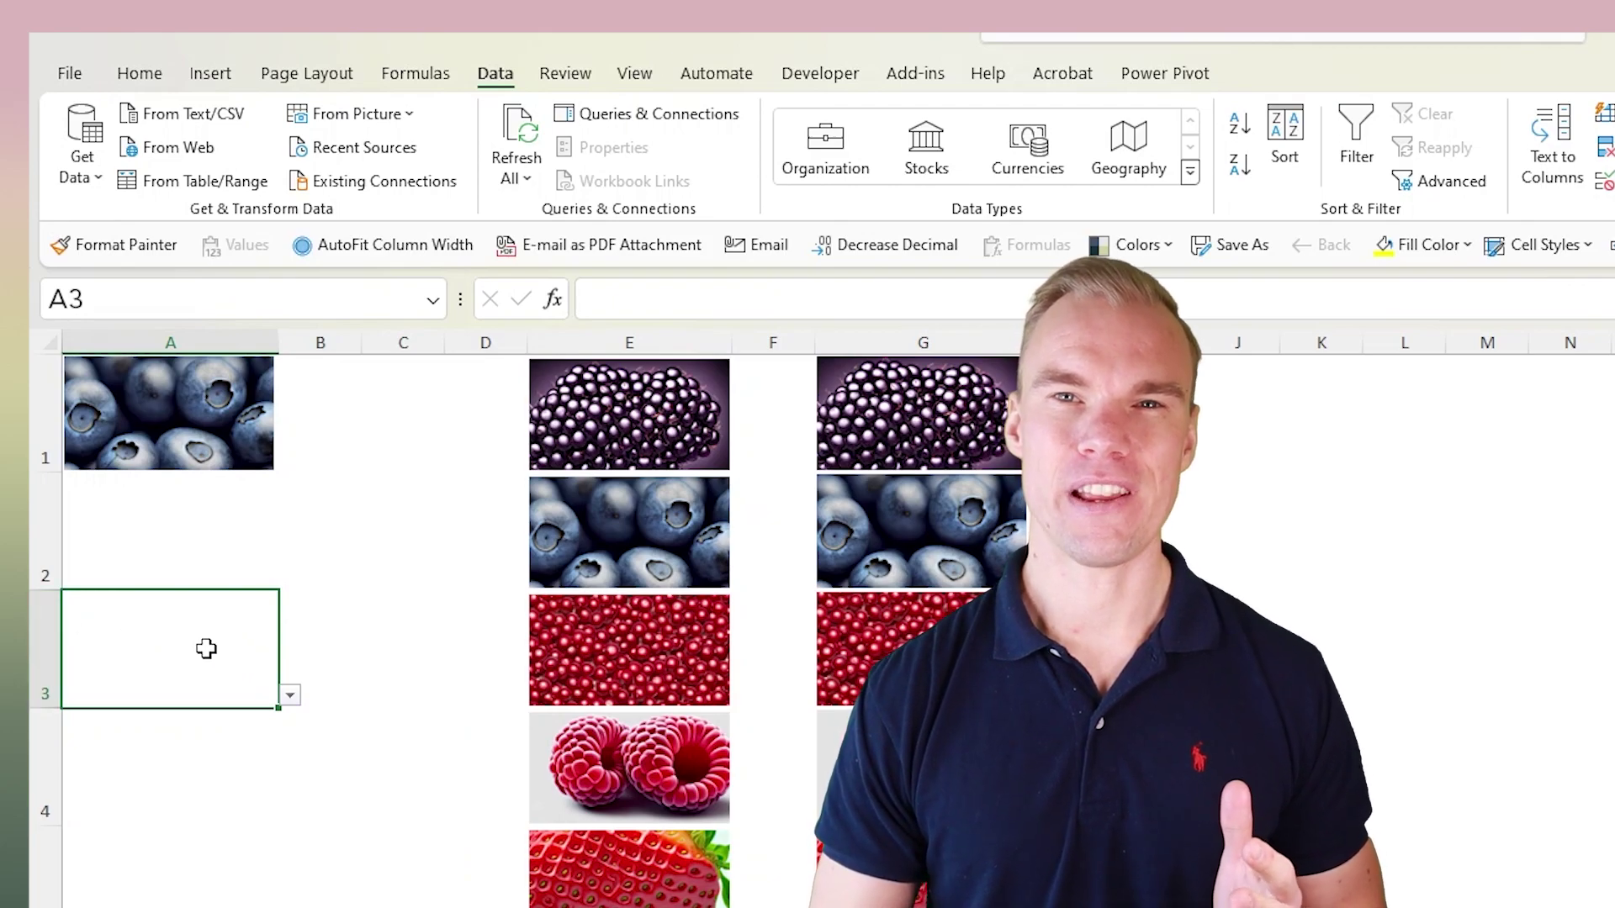
{"action": "left_click", "coordinate": [291, 696]}
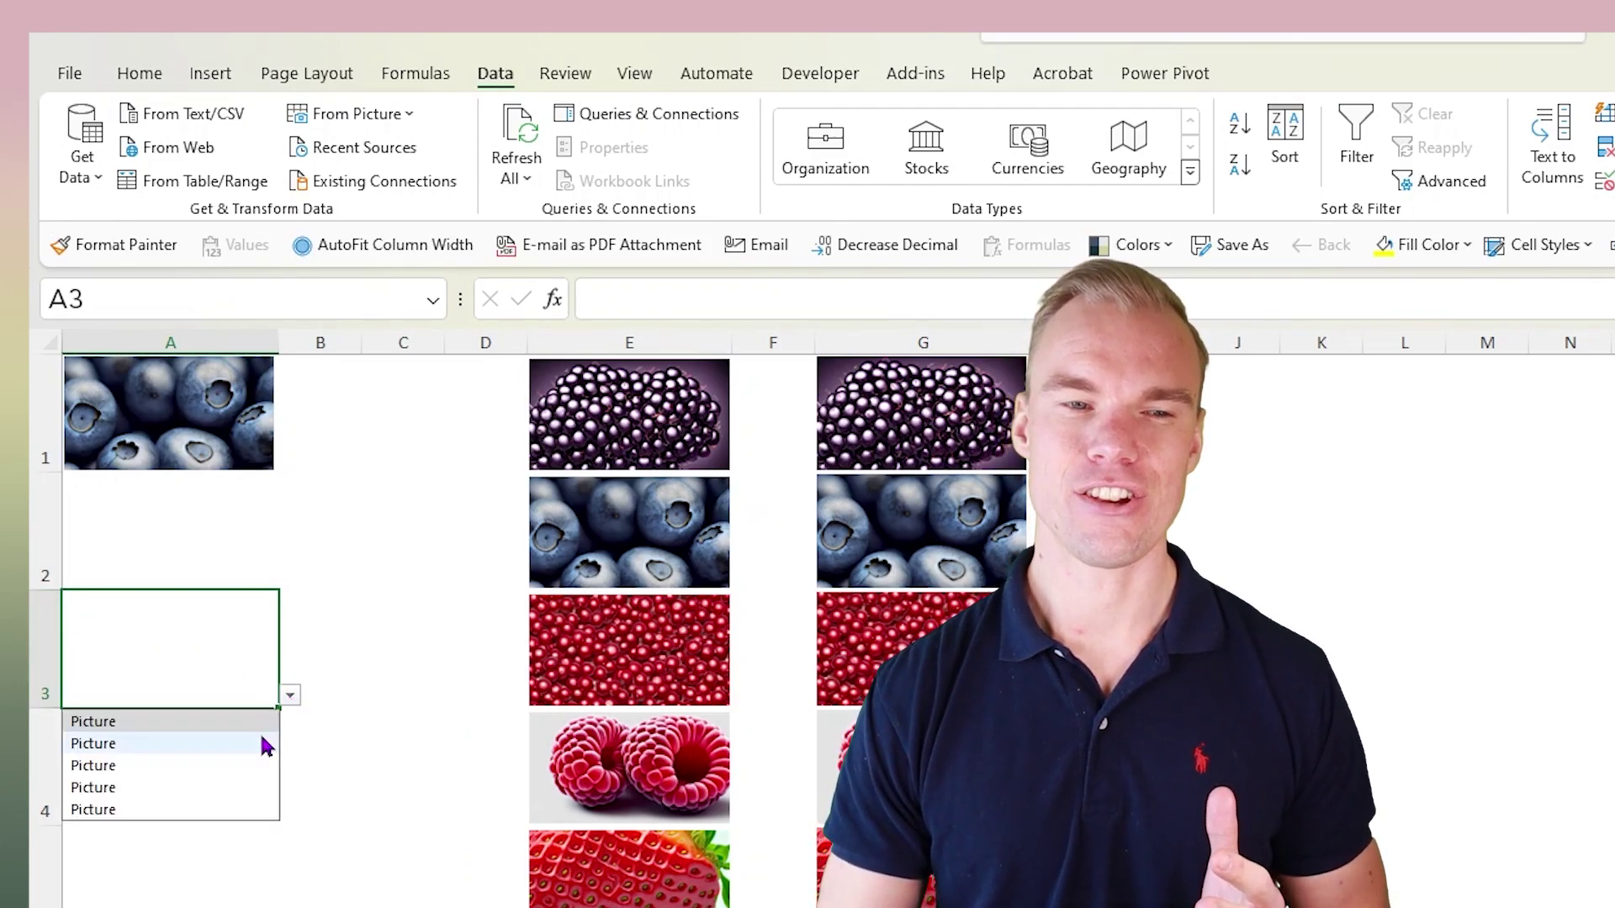
- Try A3's dropdown items: the third picture, blackberry, raspberry, then strawberry
{"action": "left_click", "coordinate": [183, 766]}
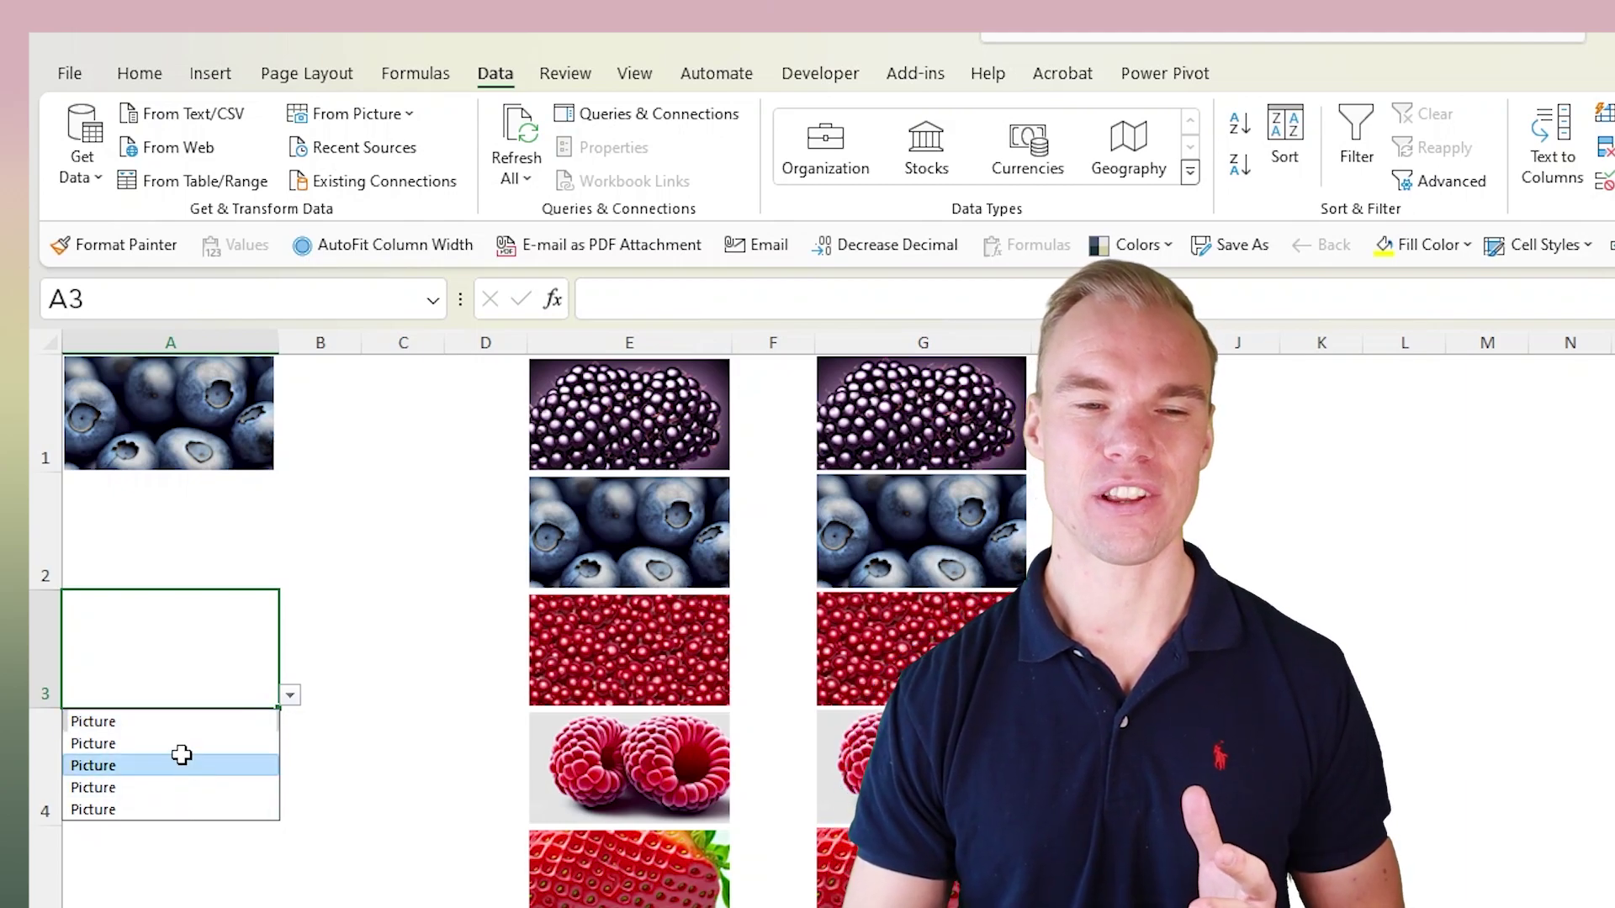
{"action": "left_click", "coordinate": [291, 695]}
{"action": "left_click", "coordinate": [231, 723]}
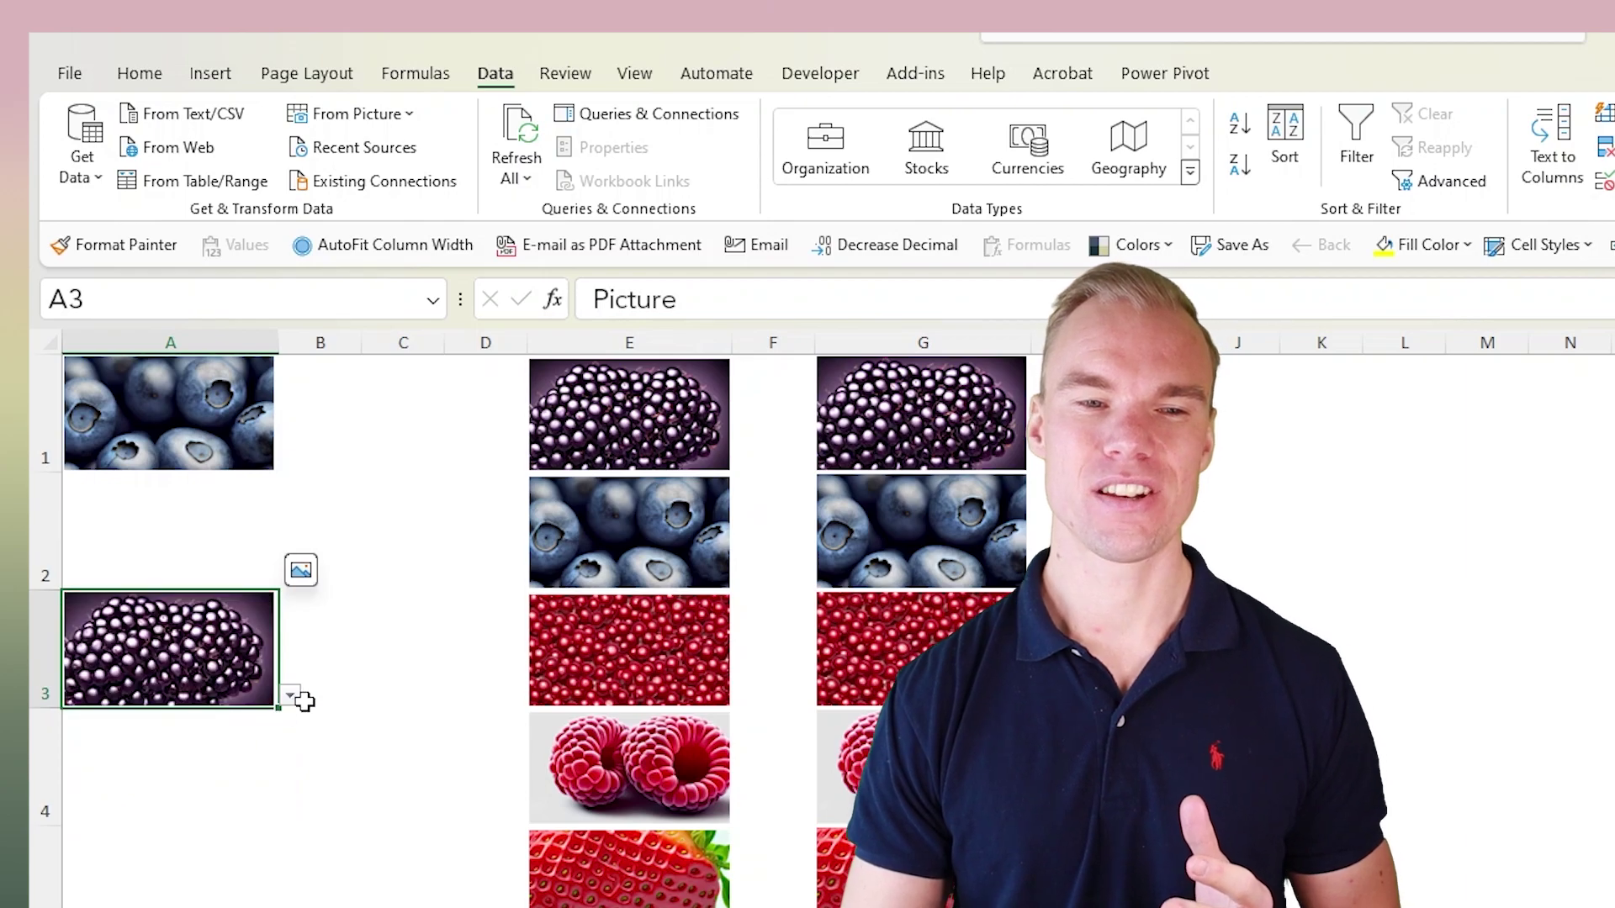
{"action": "left_click", "coordinate": [290, 696]}
{"action": "left_click", "coordinate": [211, 788]}
{"action": "left_click", "coordinate": [290, 696]}
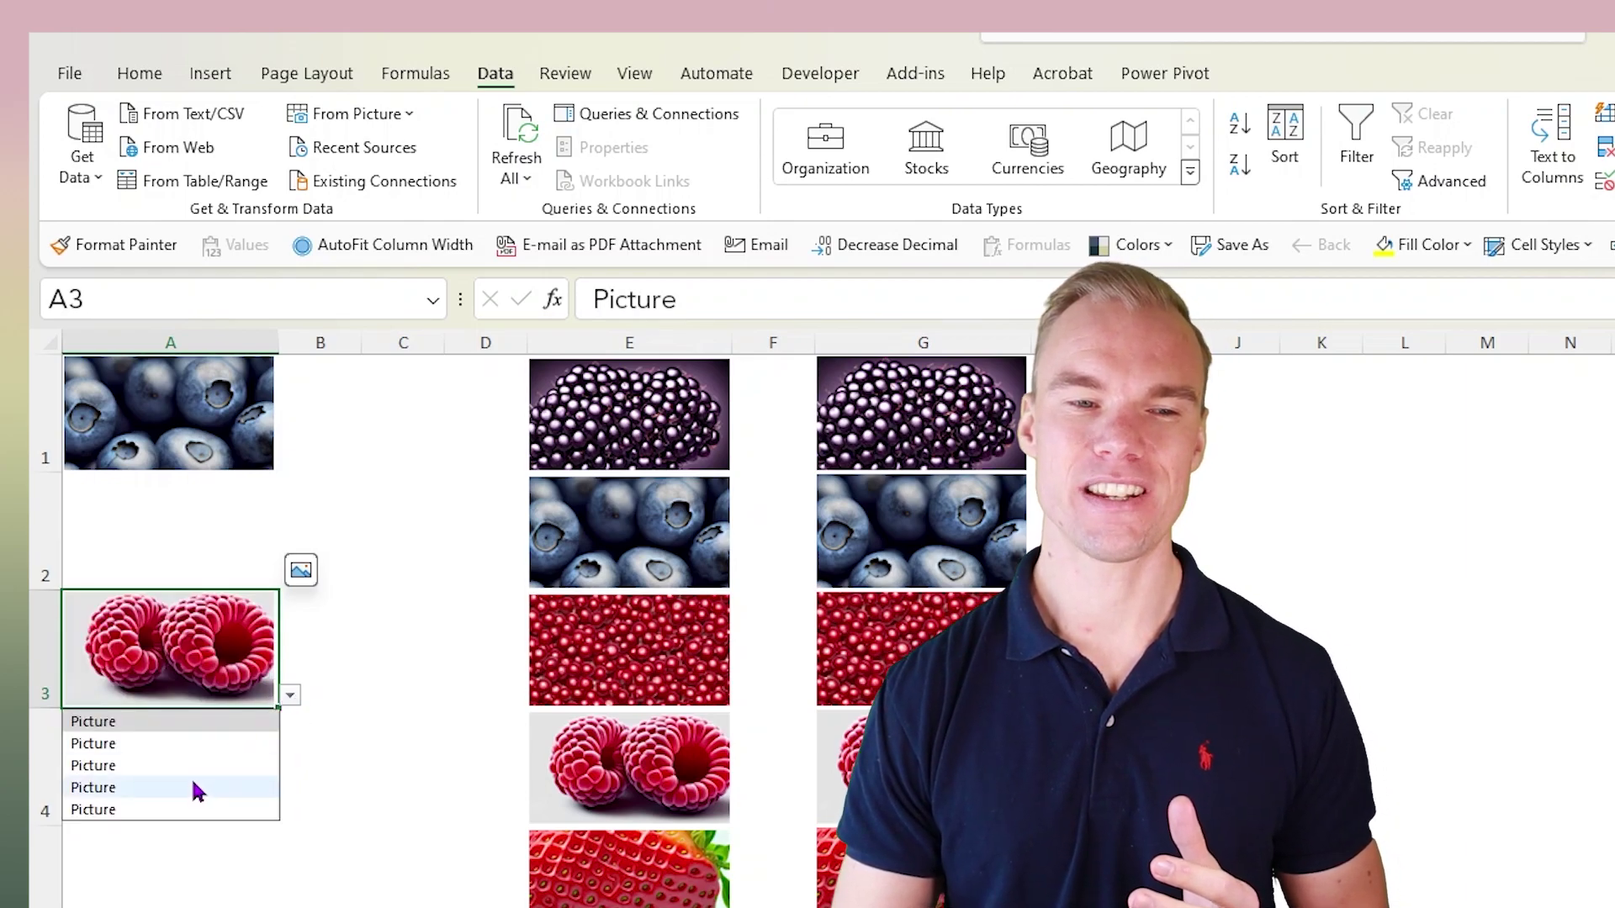
{"action": "left_click", "coordinate": [191, 809]}
- Replace E1's 'Picture' label in the formula bar with the text 'Blackberry'
{"action": "left_click", "coordinate": [626, 445]}
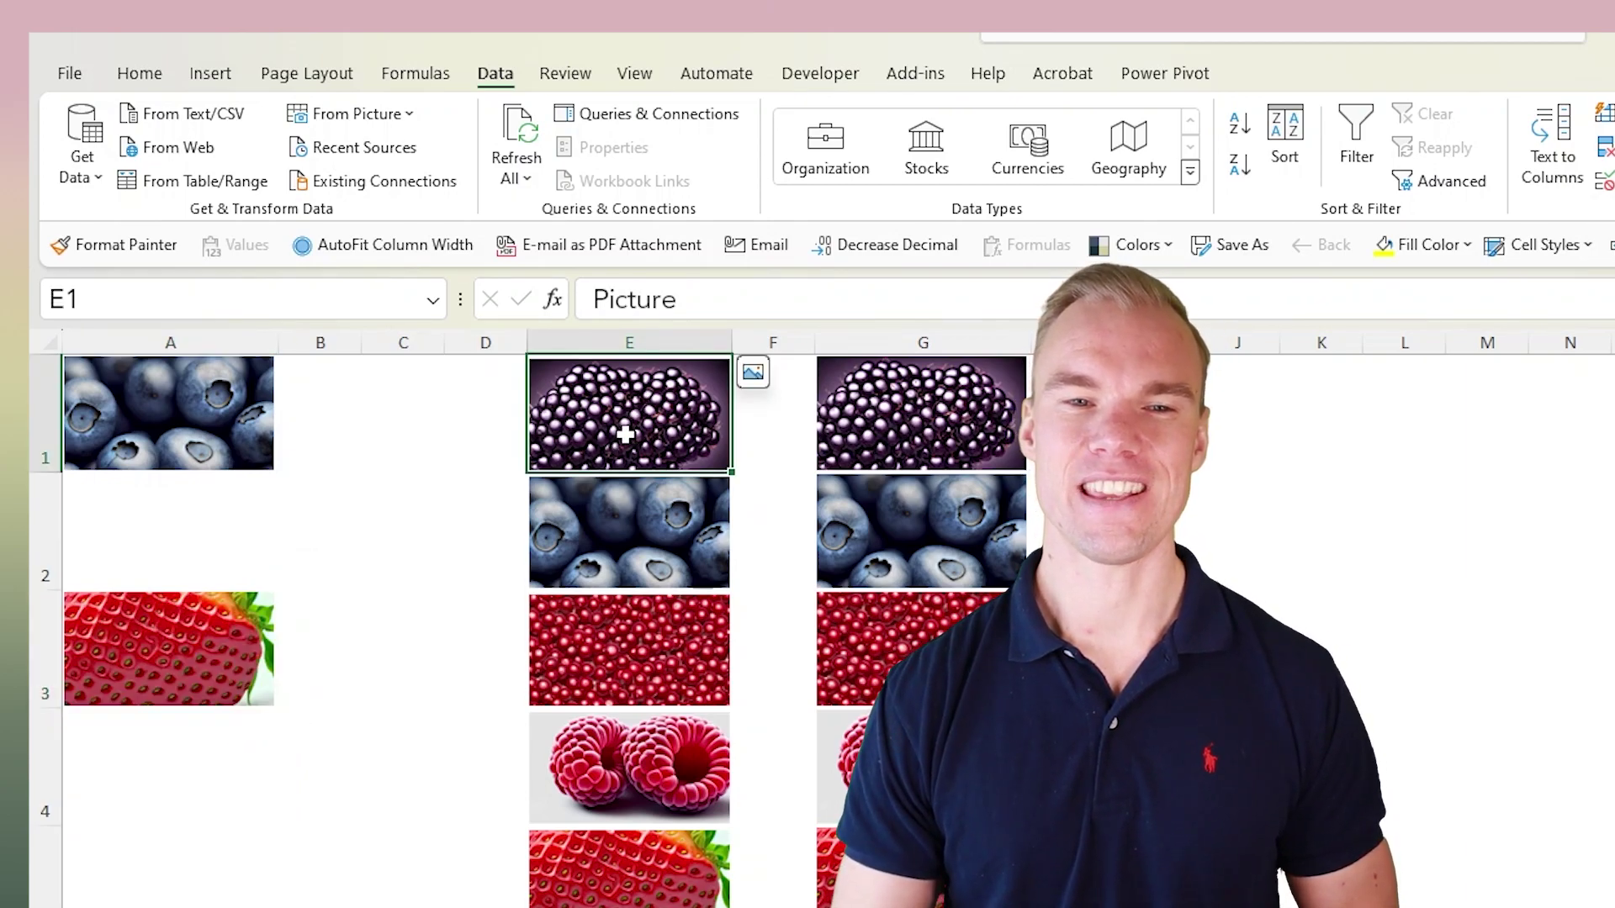
{"action": "left_click_drag", "start_coordinate": [678, 304], "coordinate": [551, 322]}
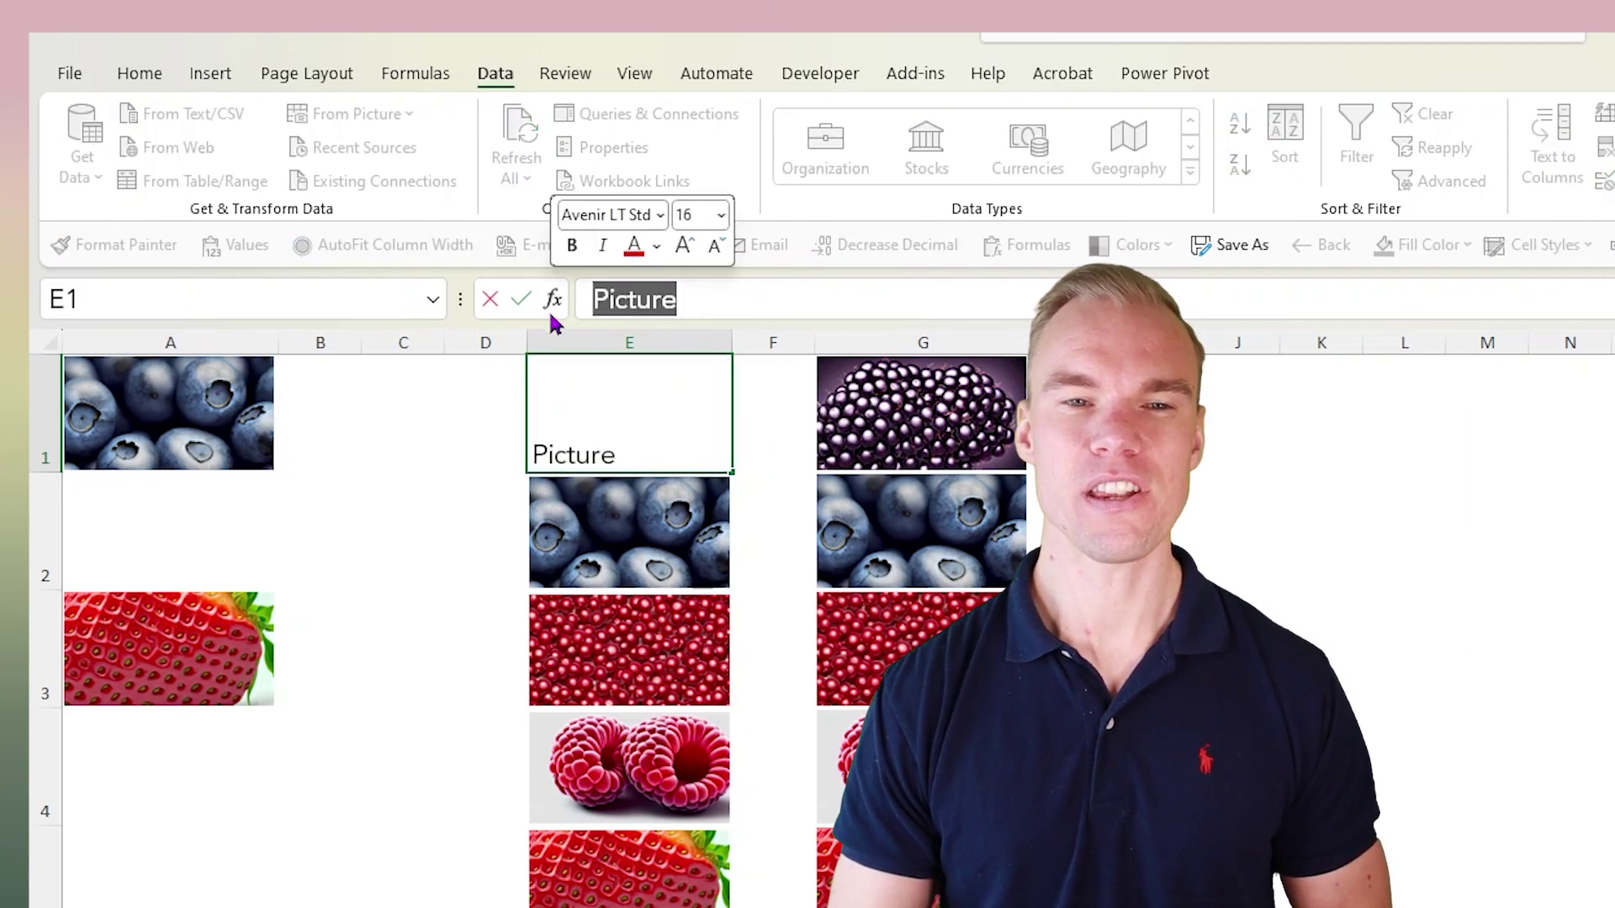
{"action": "left_click", "coordinate": [903, 413]}
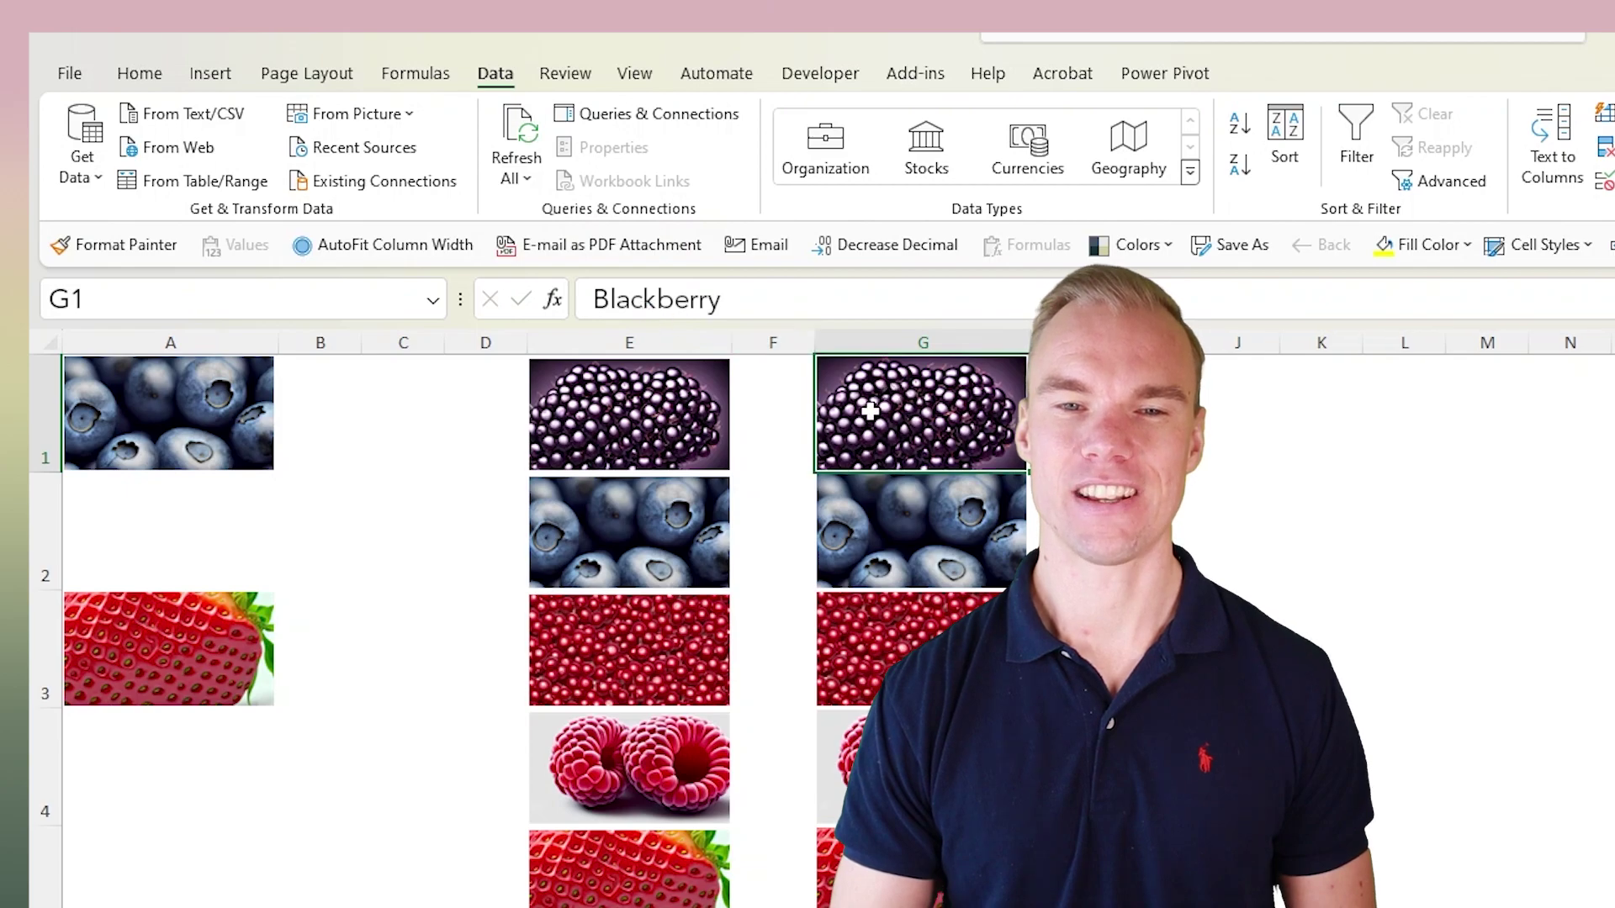
{"action": "left_click", "coordinate": [674, 395]}
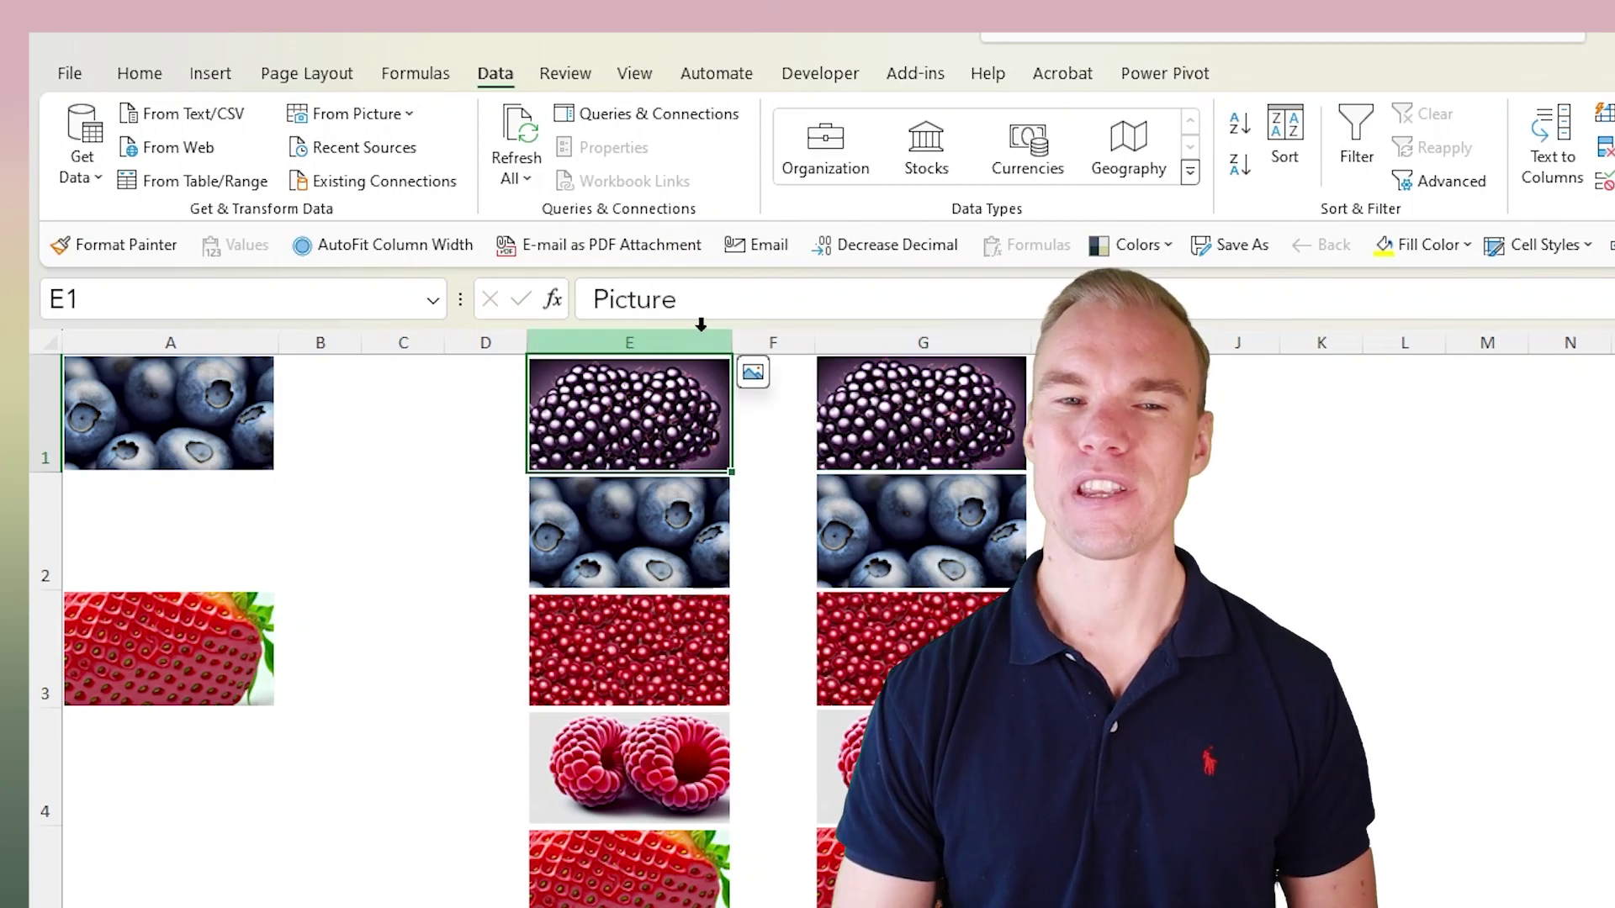
{"action": "left_click_drag", "start_coordinate": [590, 300], "coordinate": [971, 318]}
{"action": "type", "text": "Black"}
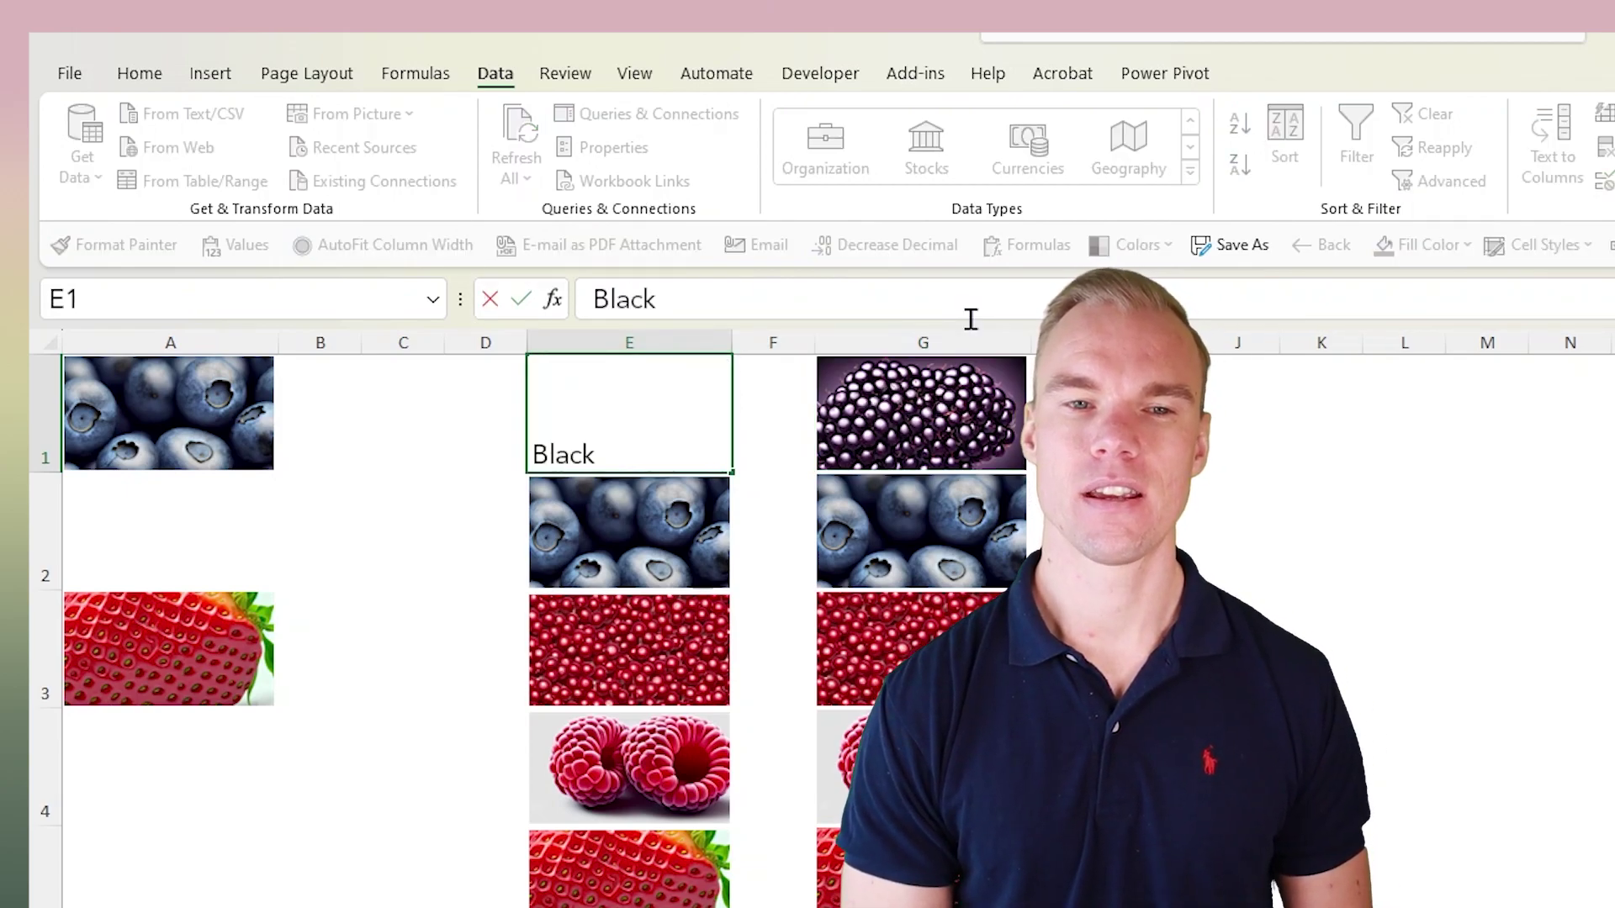
{"action": "type", "text": "tt"}
{"action": "key", "text": "BackSpace"}
{"action": "key", "text": "BackSpace"}
{"action": "type", "text": "ry"}
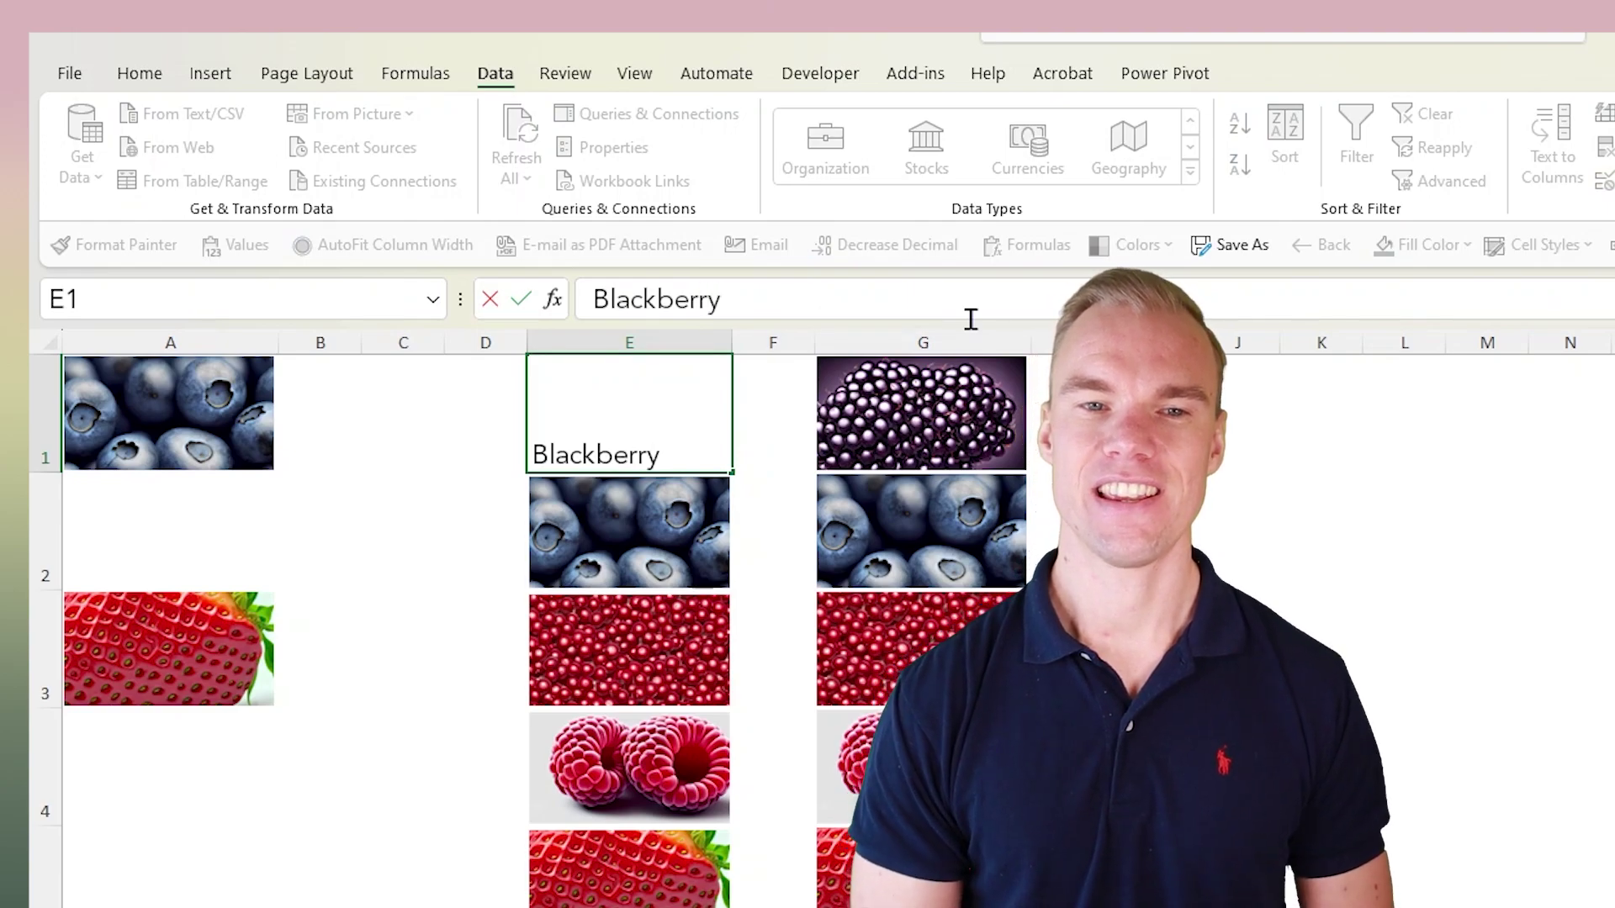
{"action": "key", "text": "Return"}
{"action": "left_click", "coordinate": [638, 420]}
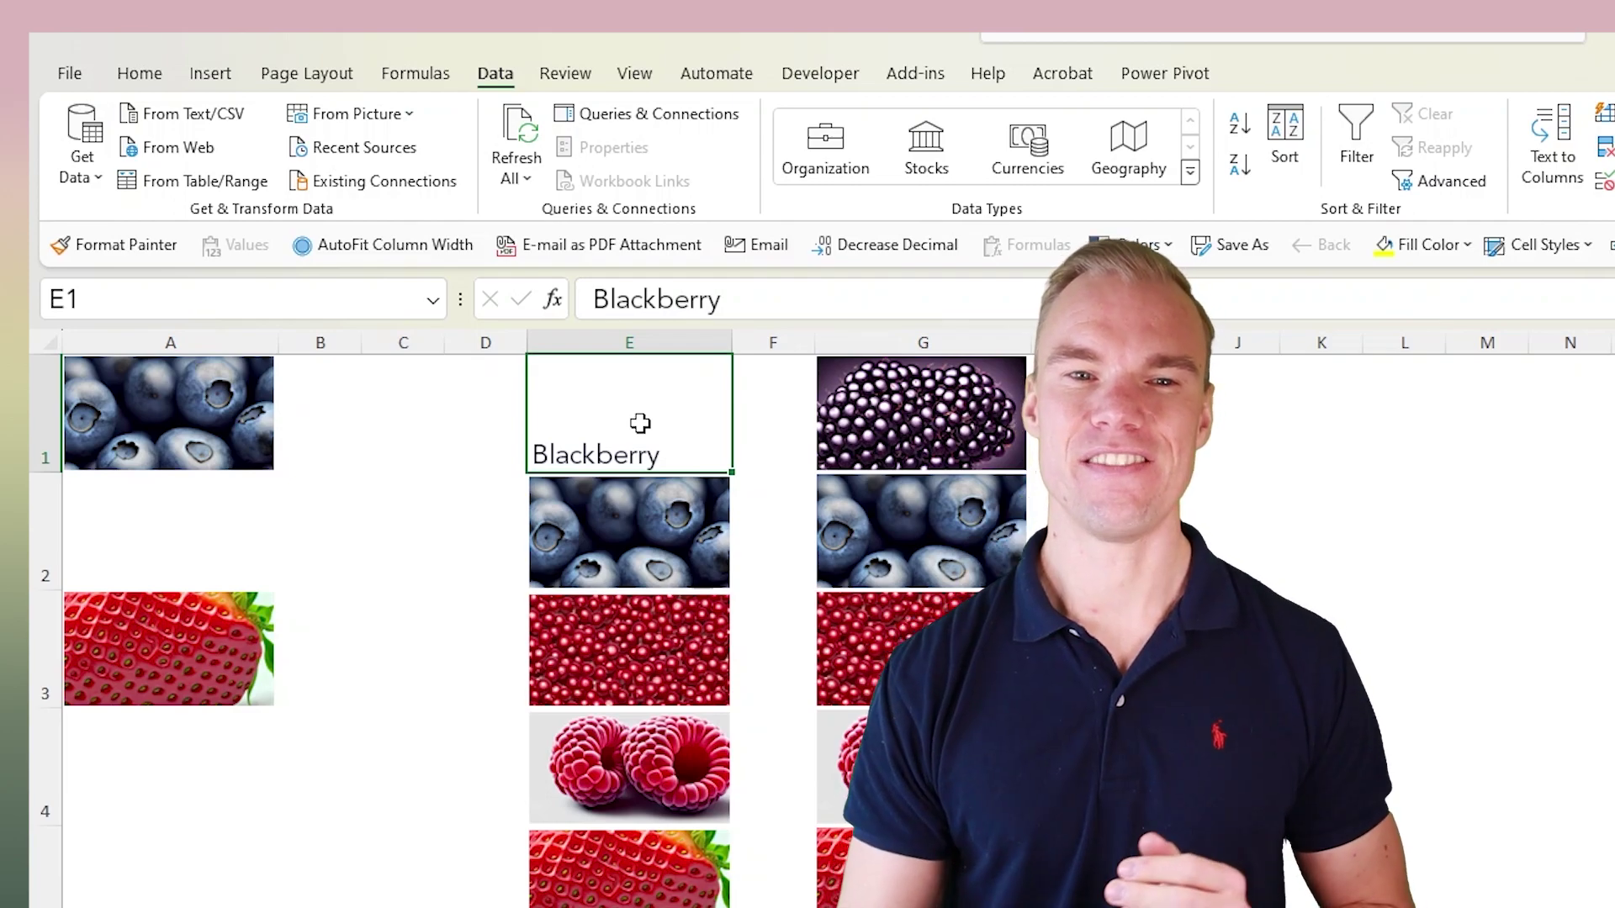
- Undo to restore E1's blackberry picture and open its Alt Text description for editing
{"action": "key", "text": "ctrl+v"}
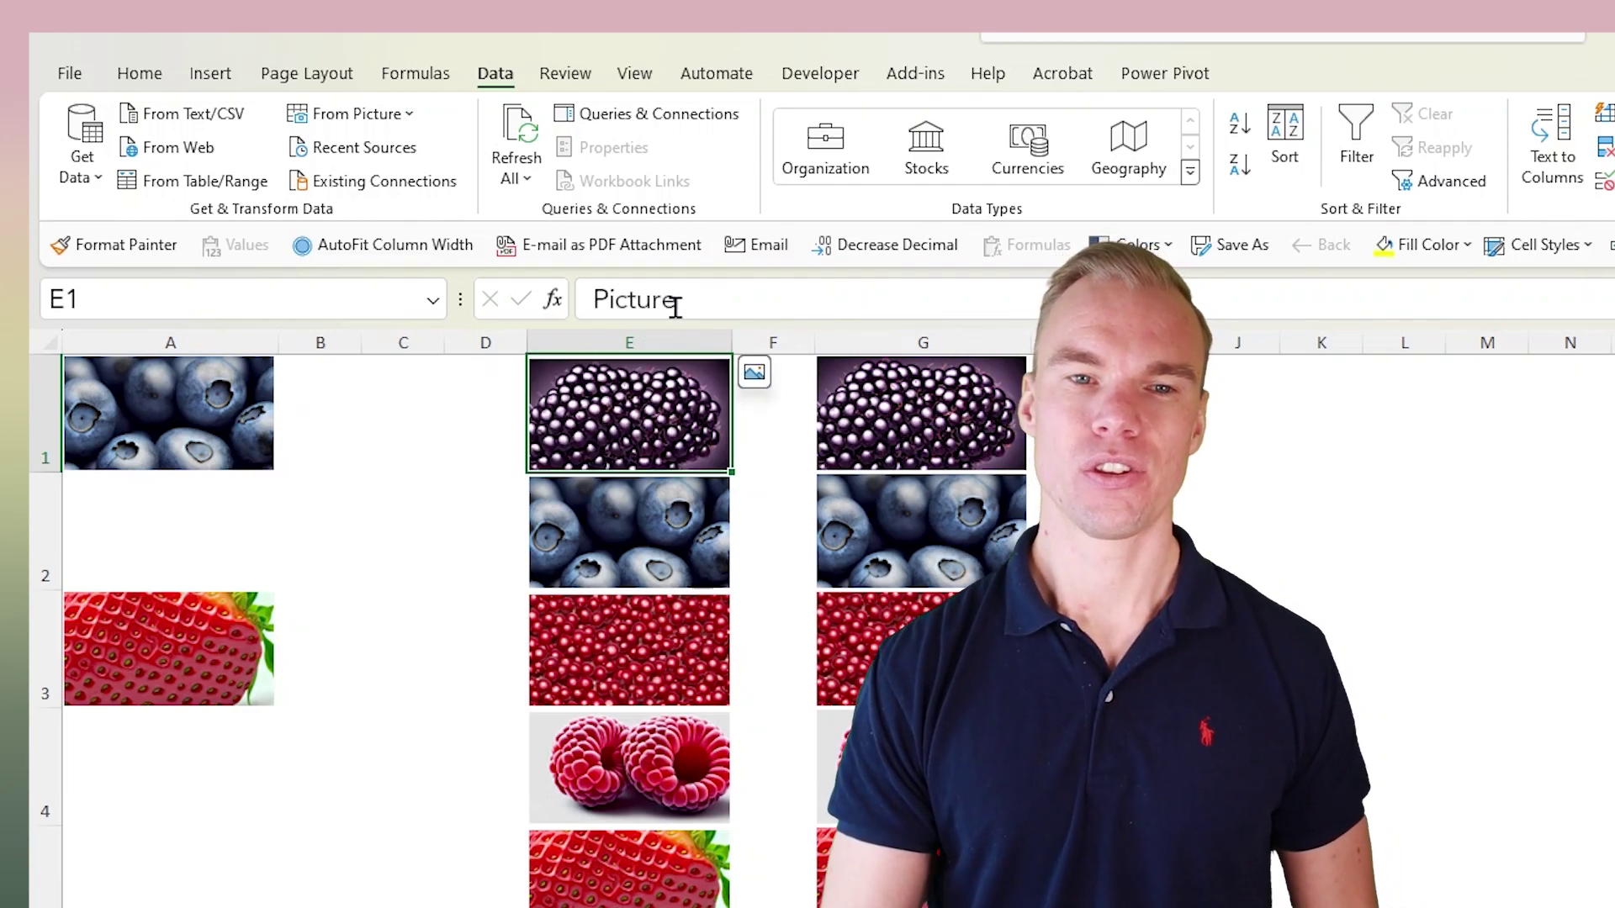
{"action": "right_click", "coordinate": [645, 426]}
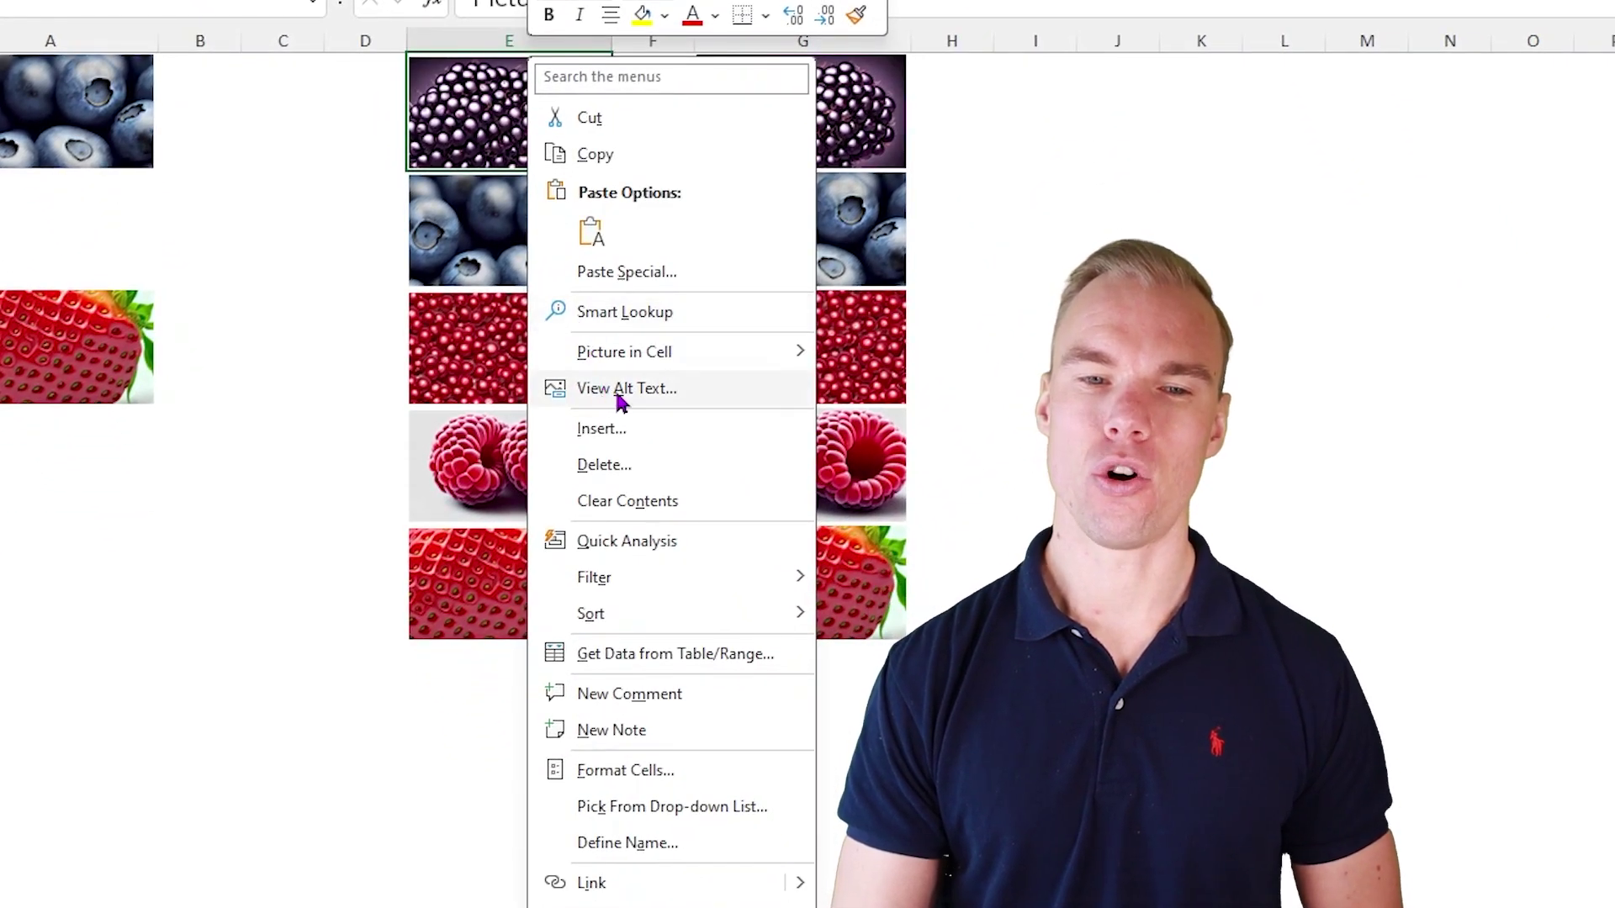
{"action": "left_click", "coordinate": [621, 391]}
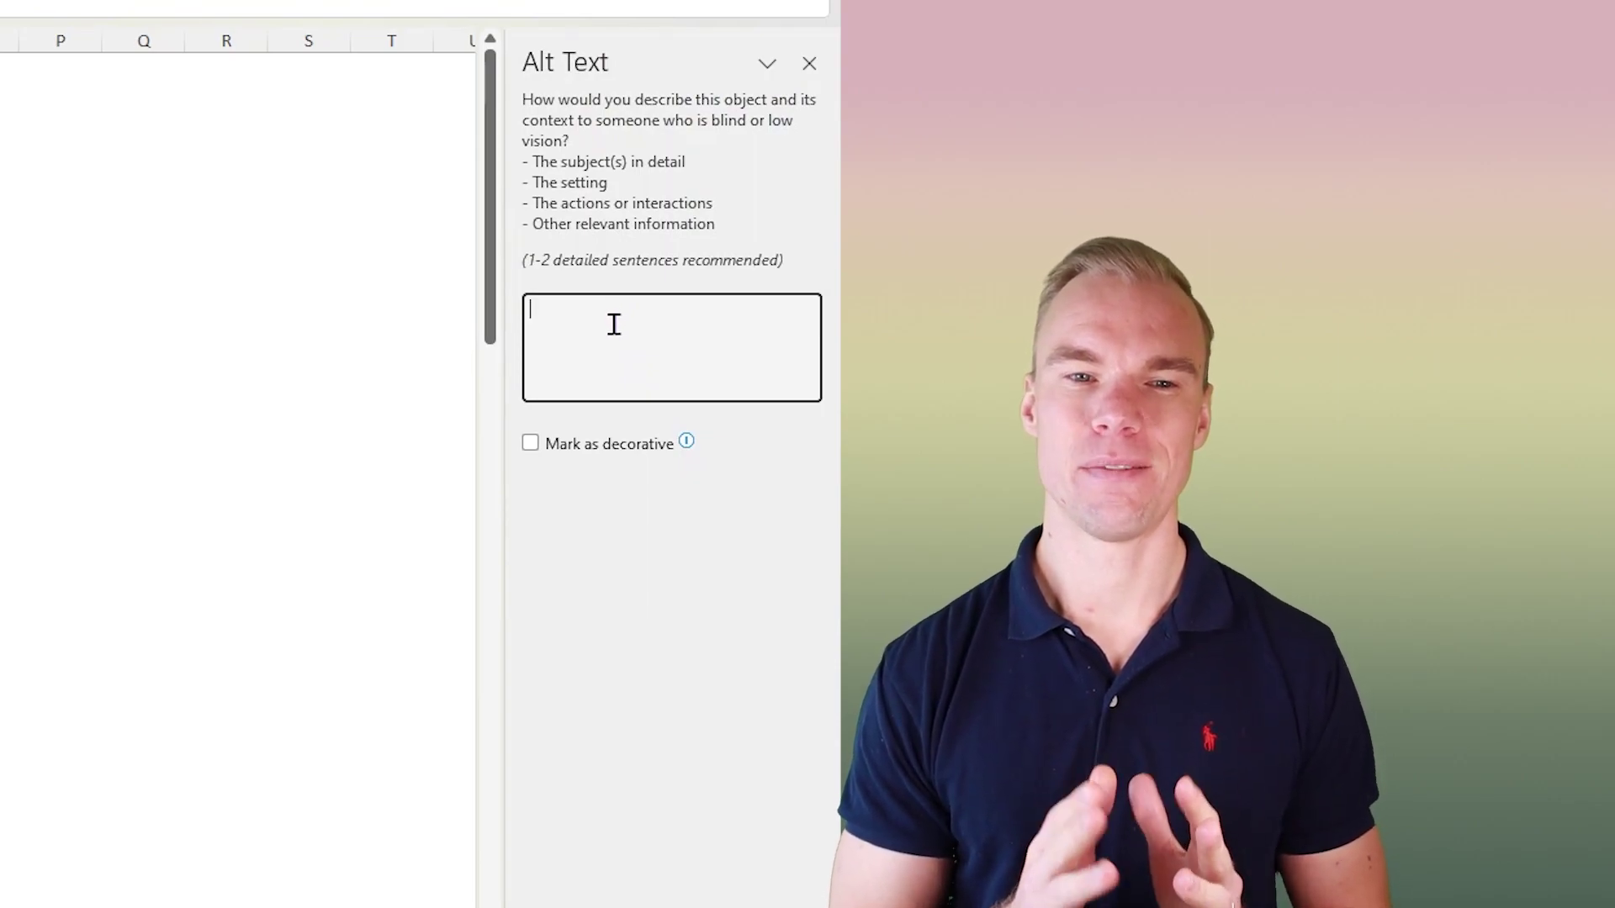
{"action": "type", "text": "Blackberry"}
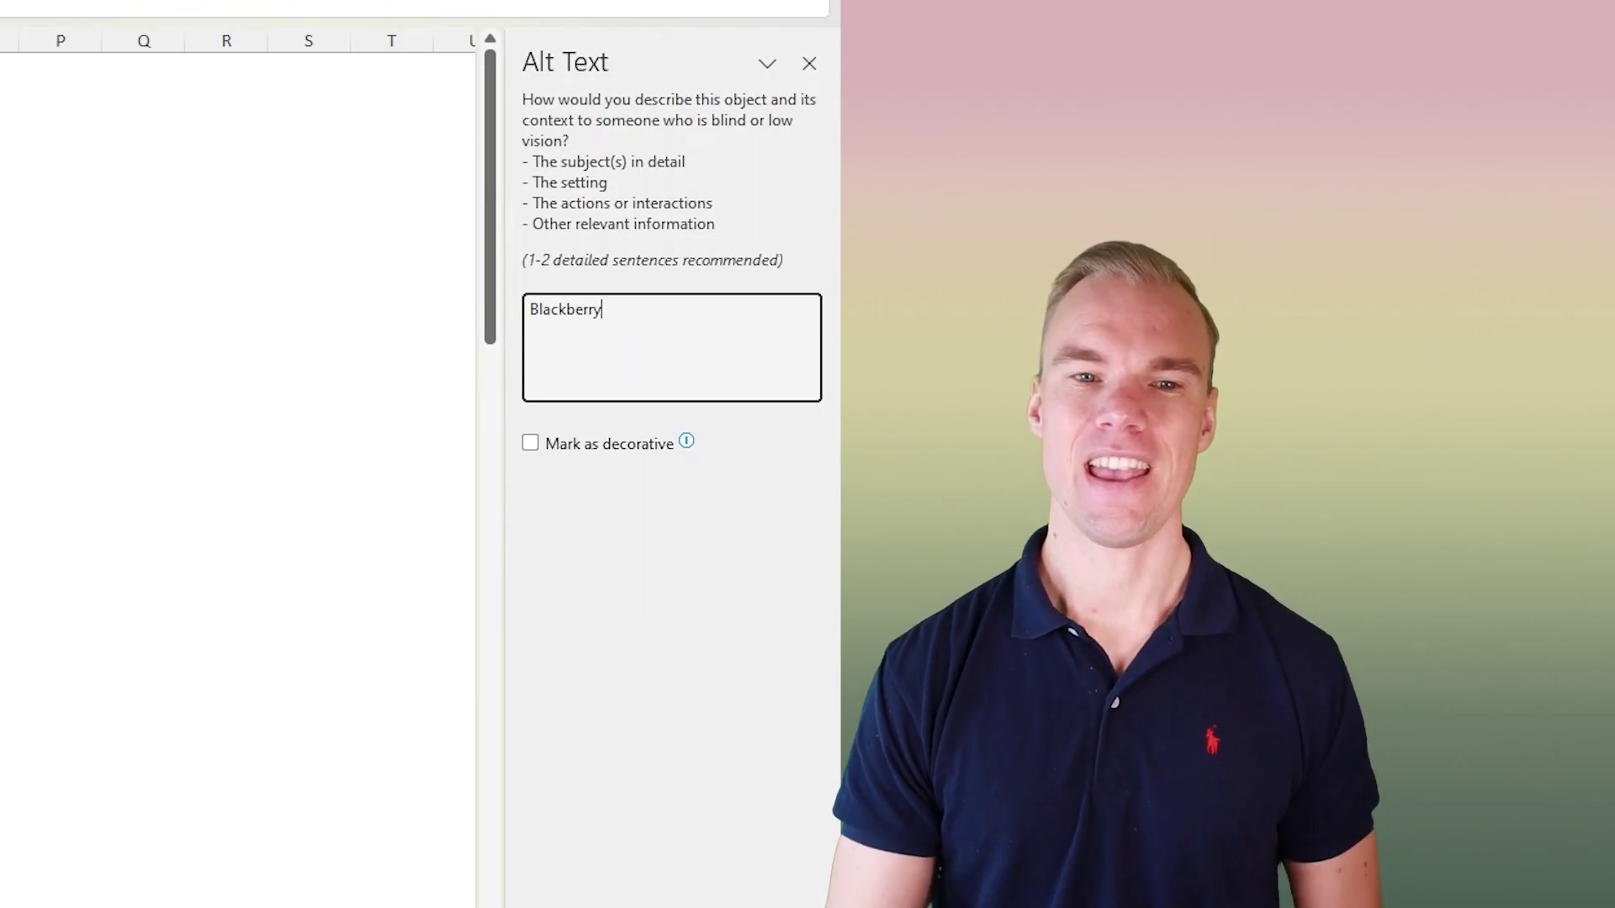
{"action": "left_click", "coordinate": [586, 308]}
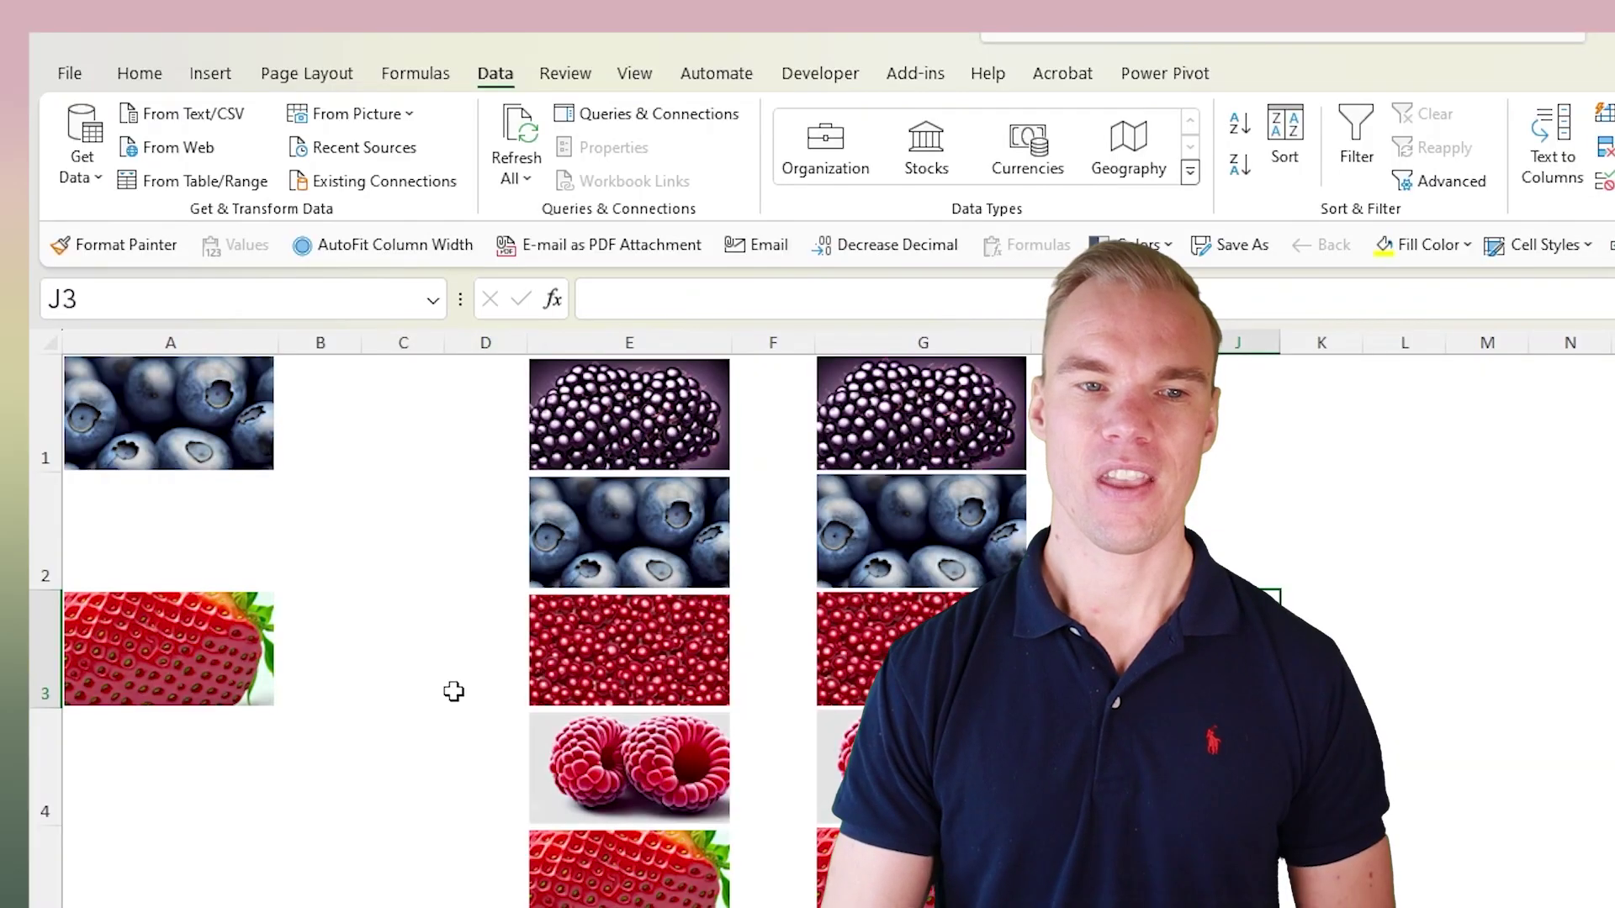
{"action": "left_click", "coordinate": [209, 633]}
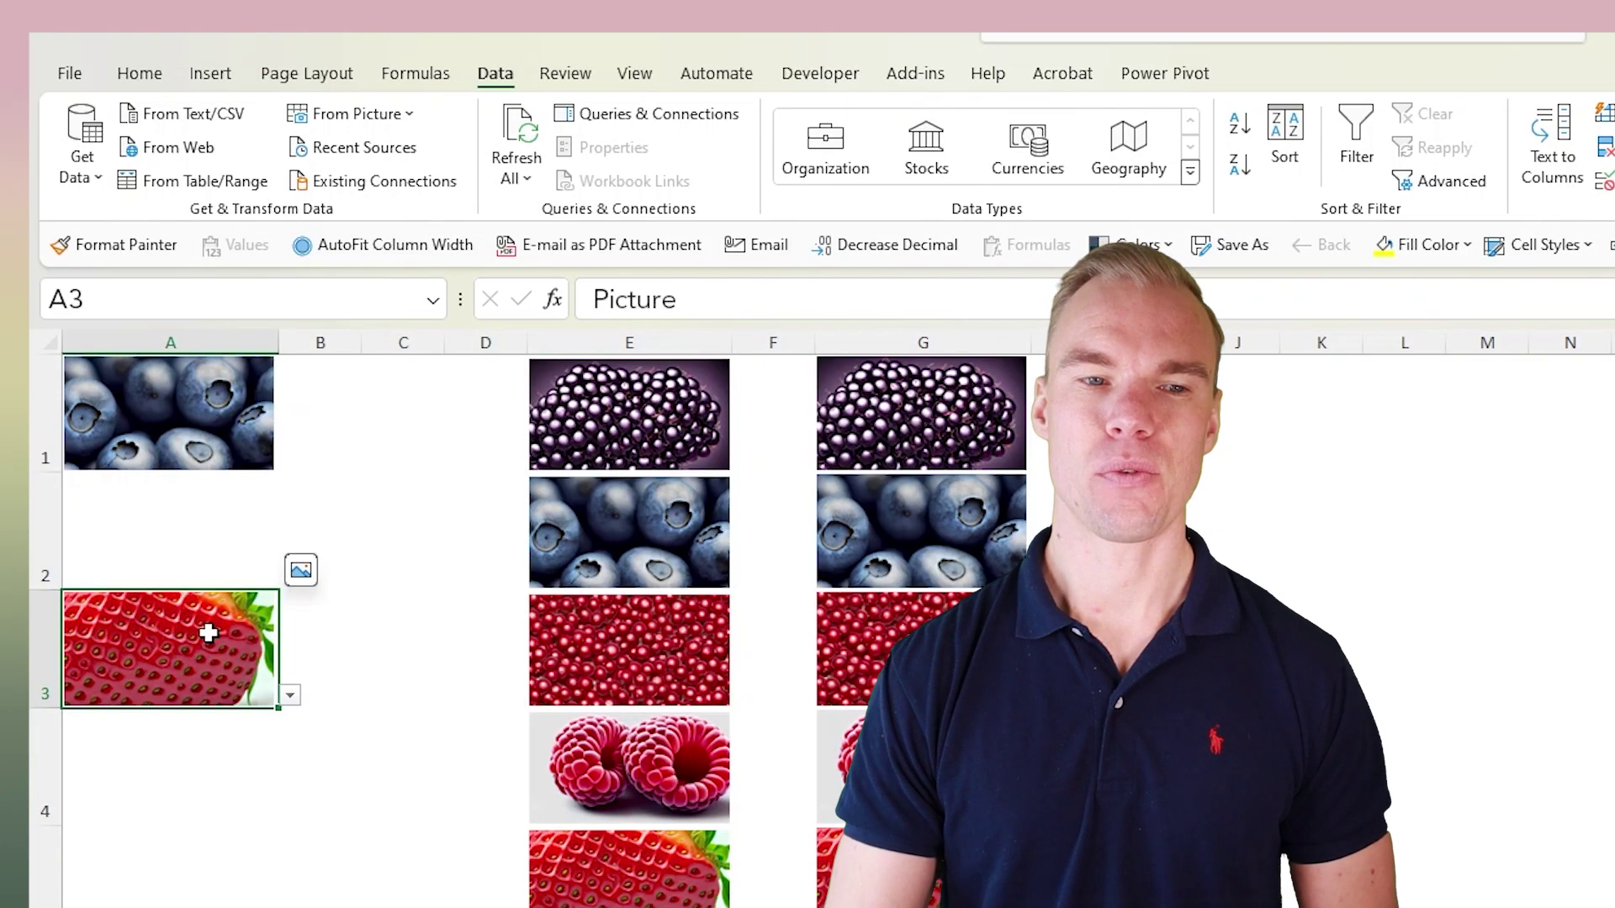
- Try Blueberry, Blackberry and a Picture item in A3's dropdown, ending on Blackberry
{"action": "left_click", "coordinate": [289, 695]}
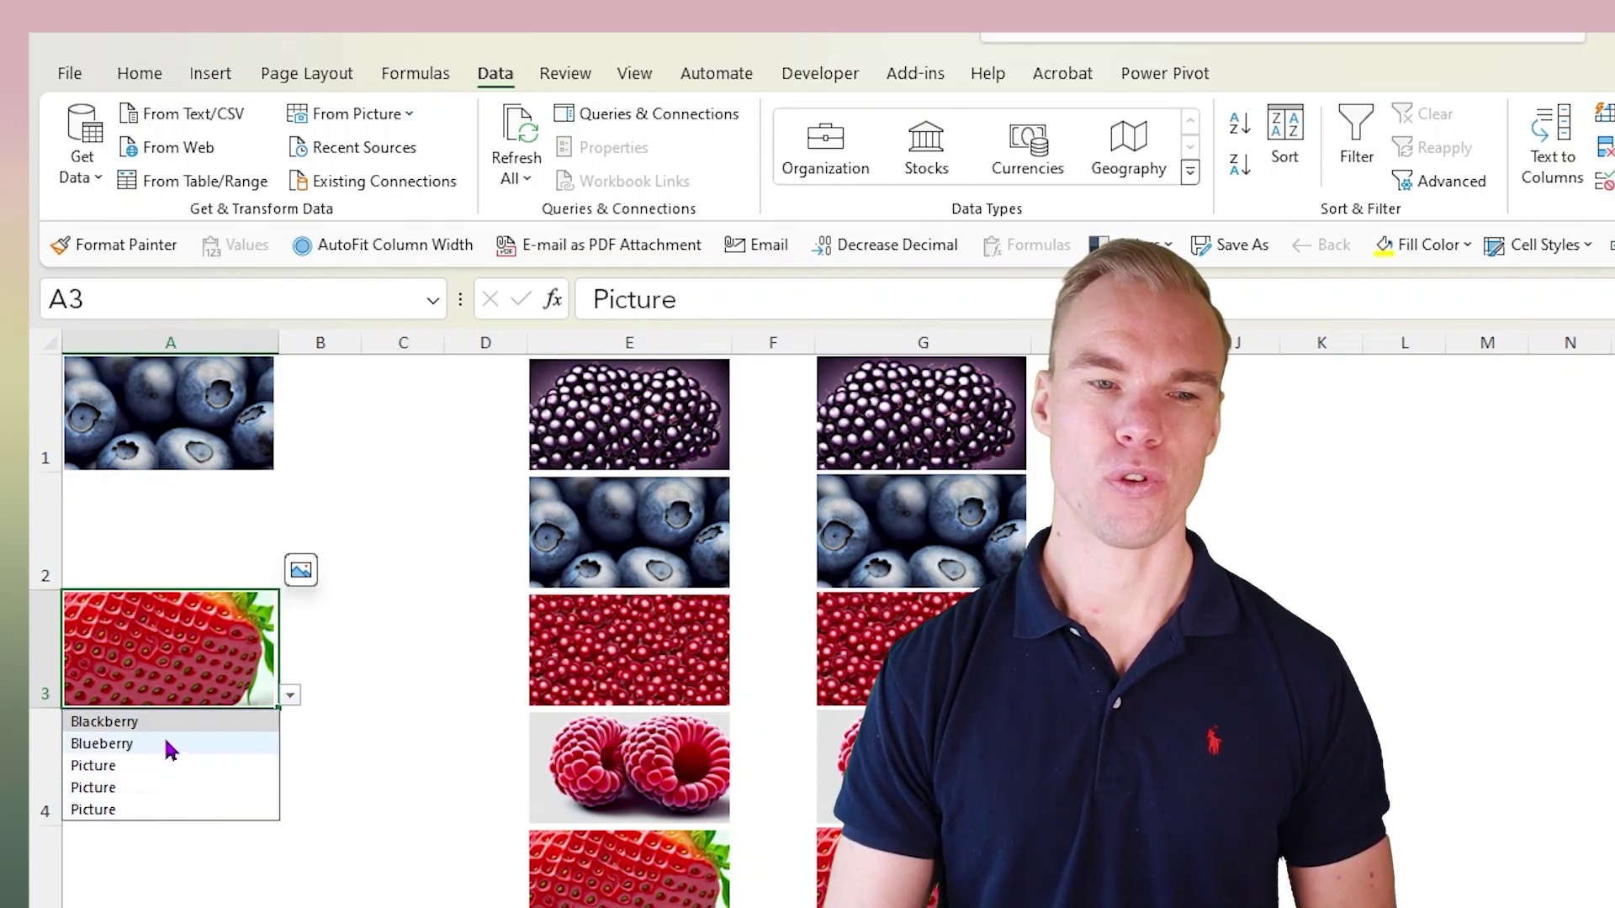
{"action": "left_click", "coordinate": [202, 742]}
{"action": "left_click", "coordinate": [289, 695]}
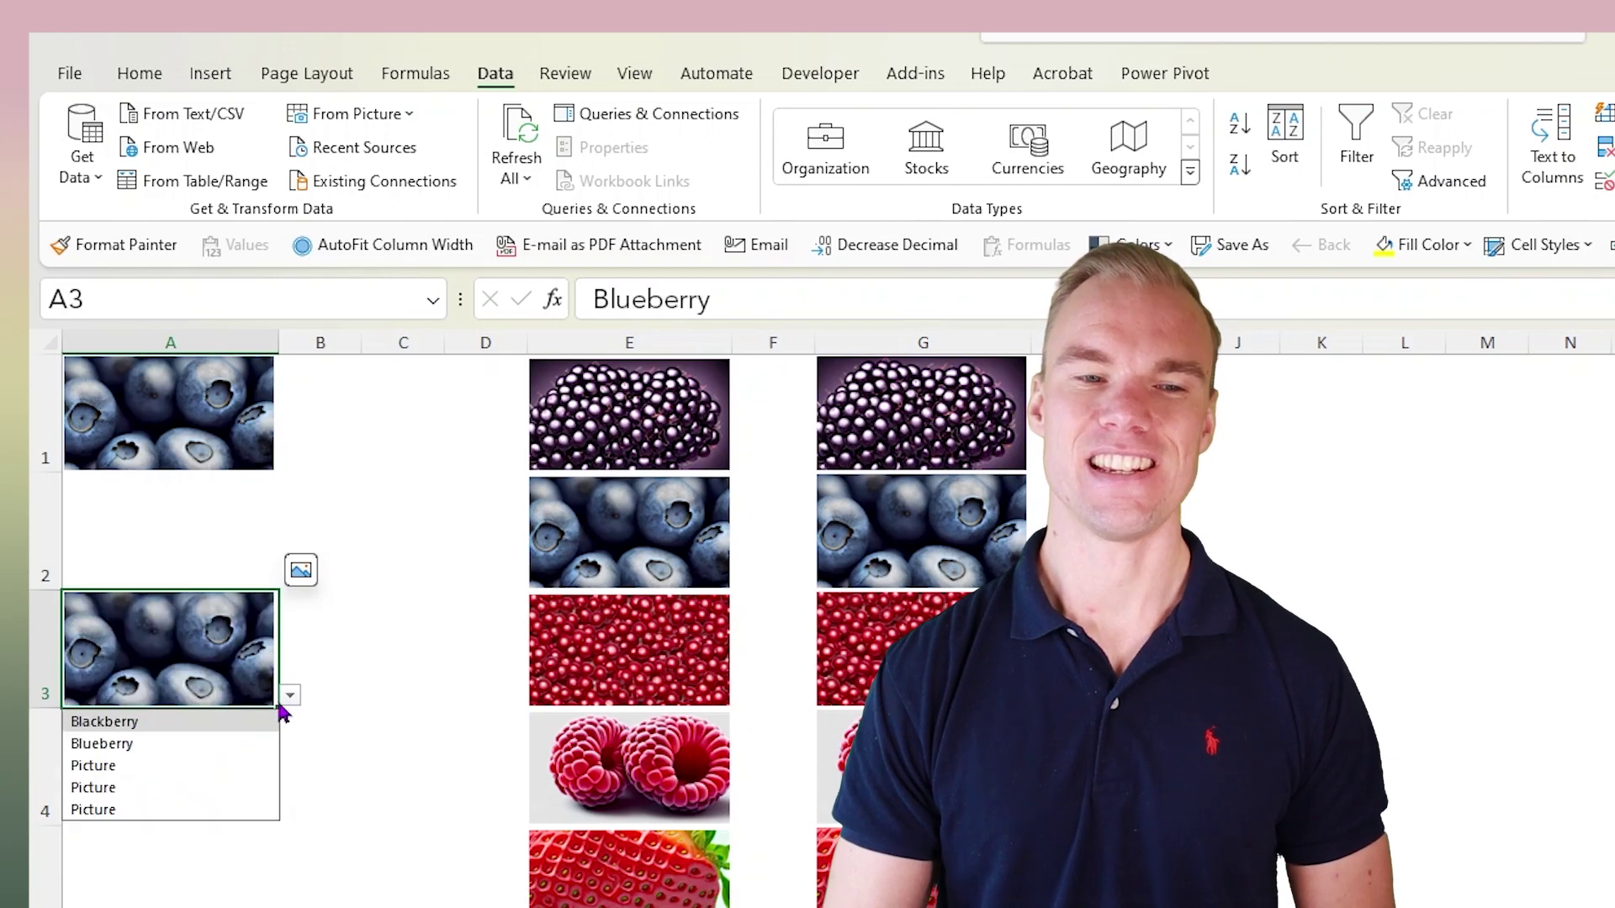
{"action": "left_click", "coordinate": [234, 725]}
{"action": "left_click", "coordinate": [289, 695]}
{"action": "left_click", "coordinate": [234, 764]}
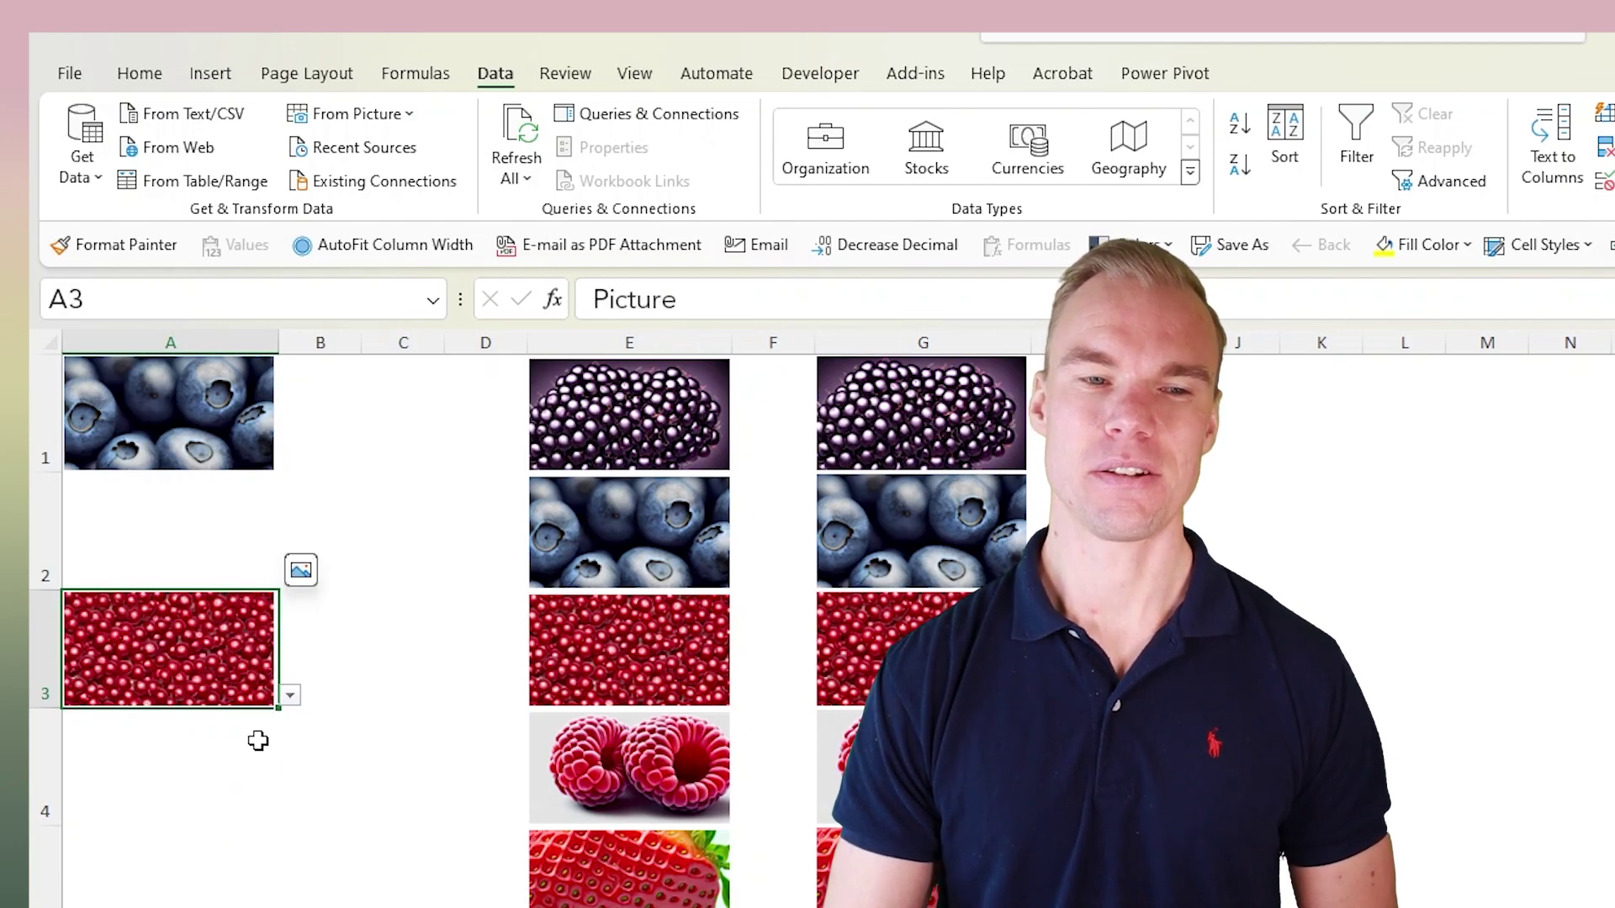
{"action": "left_click", "coordinate": [289, 694]}
{"action": "left_click", "coordinate": [190, 722]}
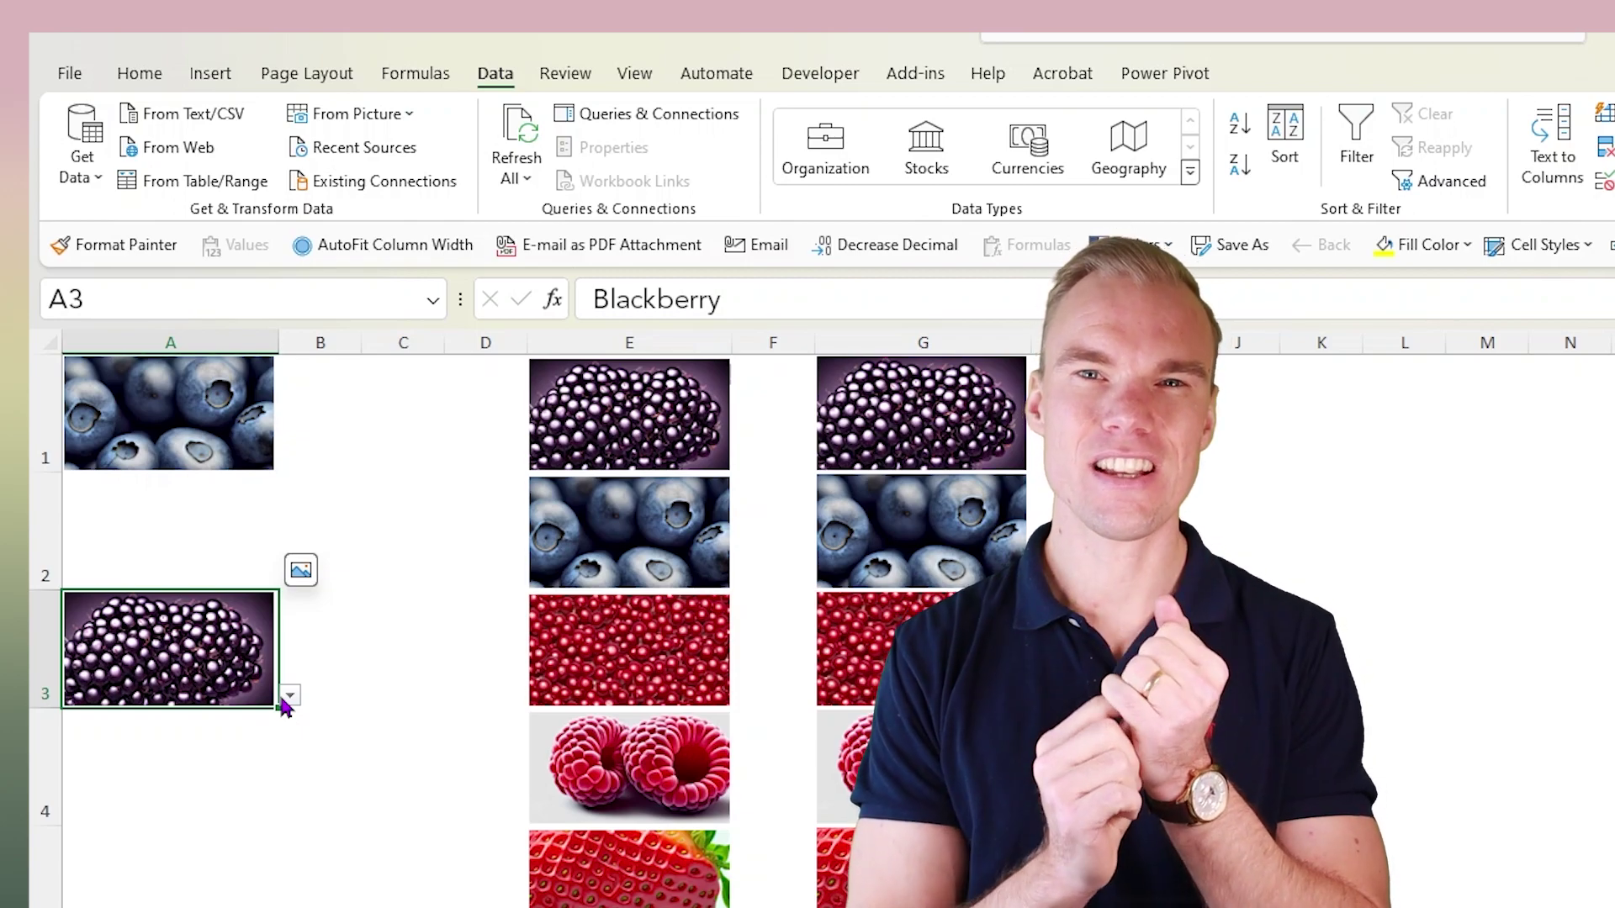
- Inspect E1's picture shortcut menu, then compare A3's and E1's Blackberry labels
{"action": "right_click", "coordinate": [641, 367]}
{"action": "left_click", "coordinate": [579, 407]}
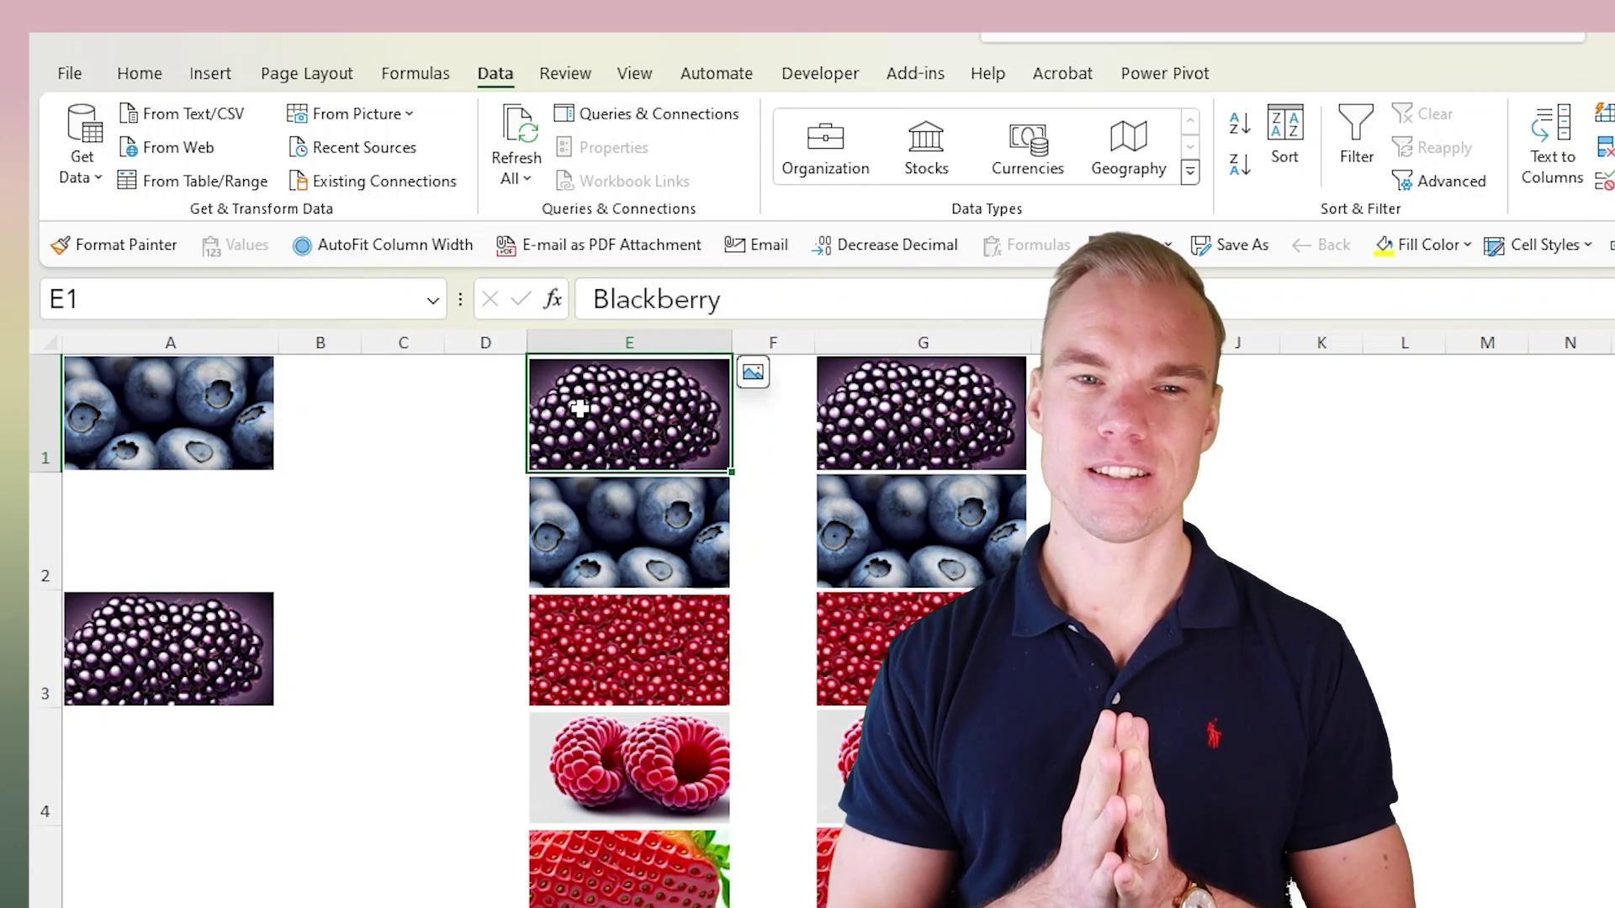
{"action": "left_click", "coordinate": [209, 656]}
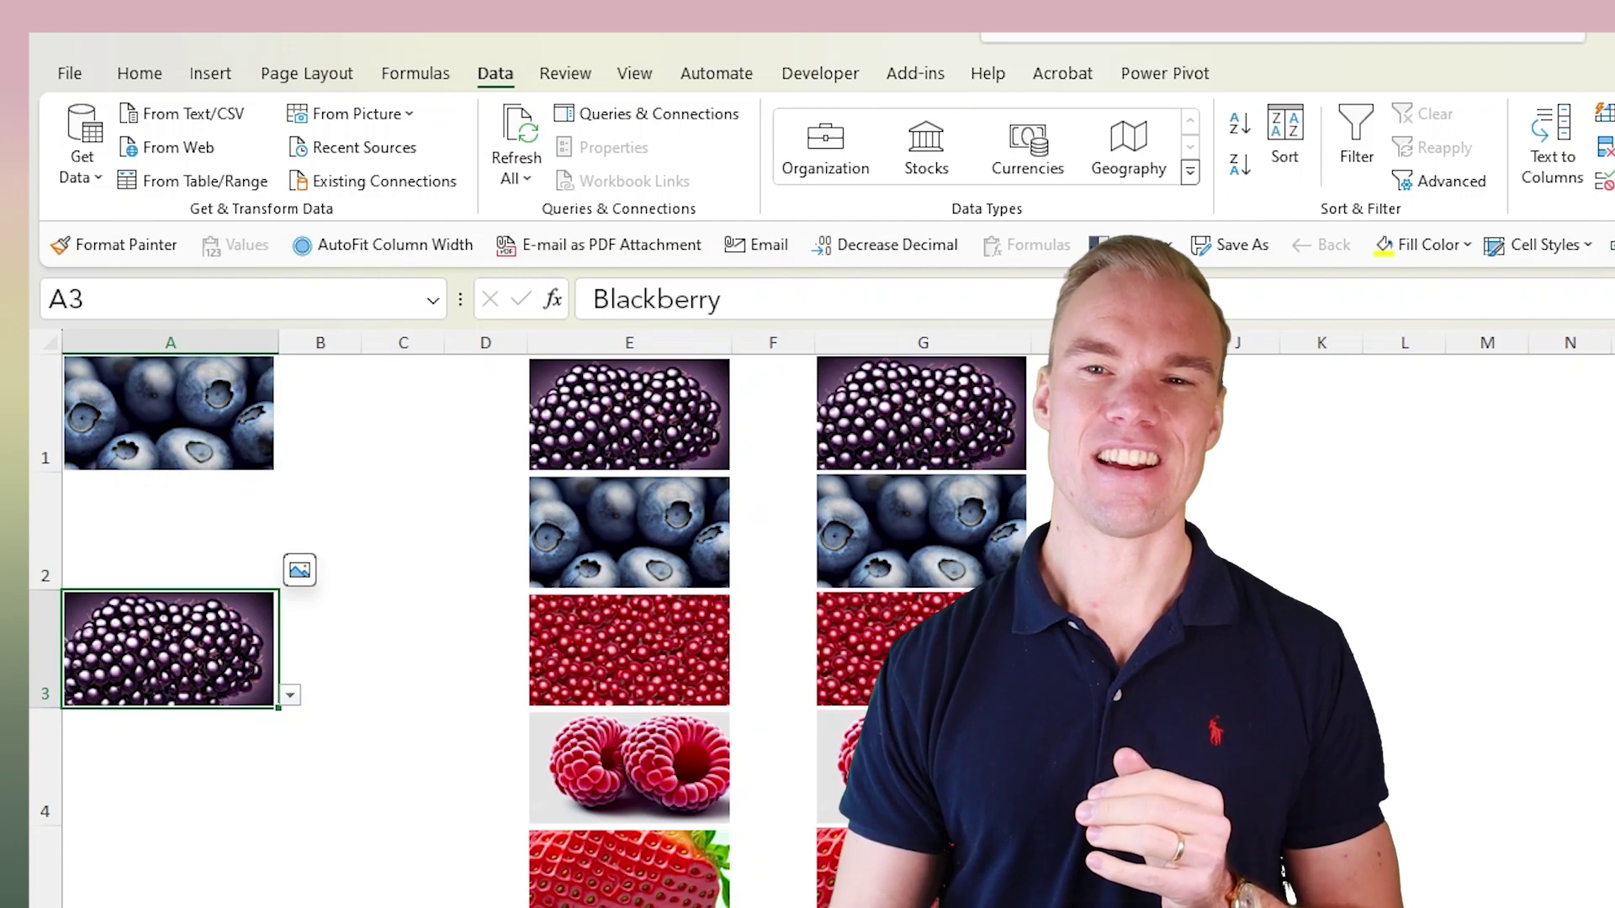
{"action": "left_click", "coordinate": [633, 447]}
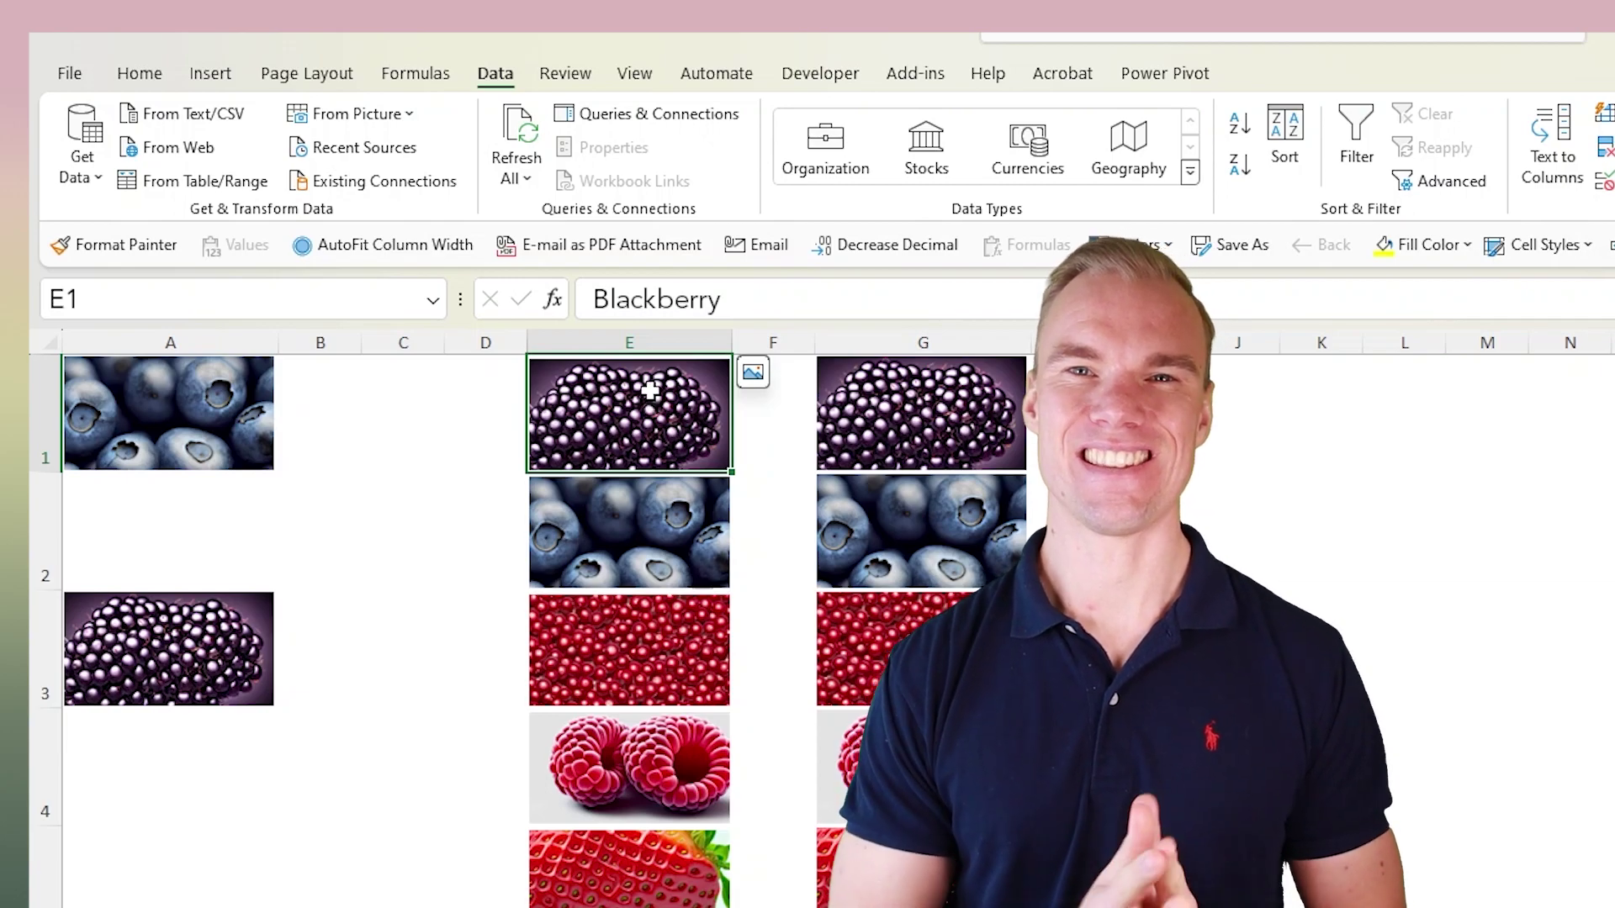
{"action": "left_click", "coordinate": [170, 648]}
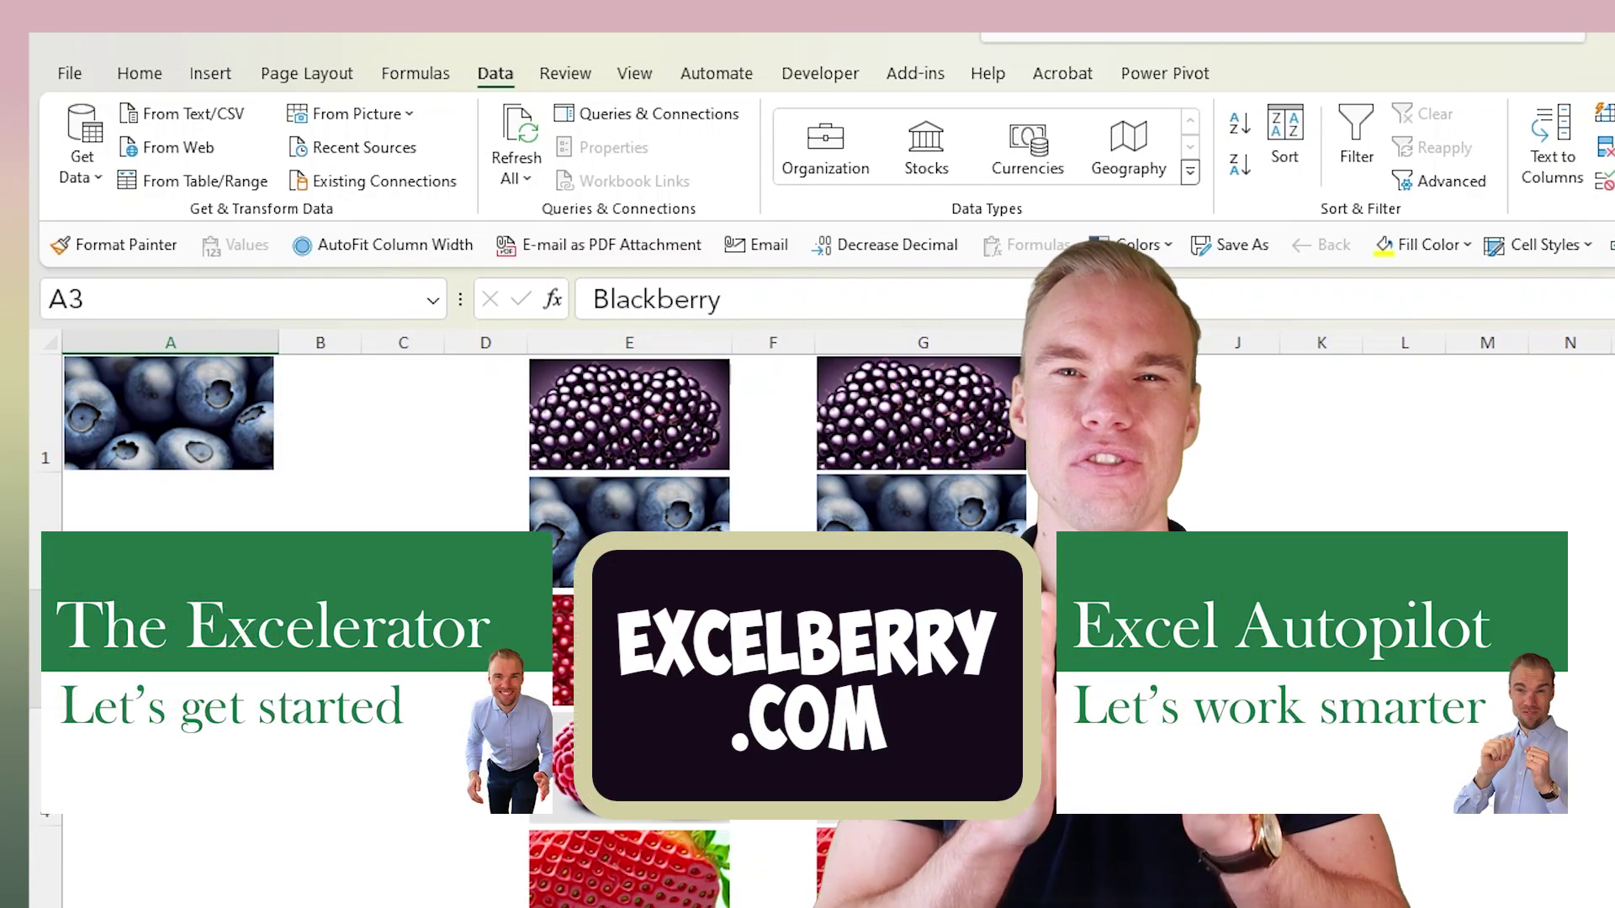